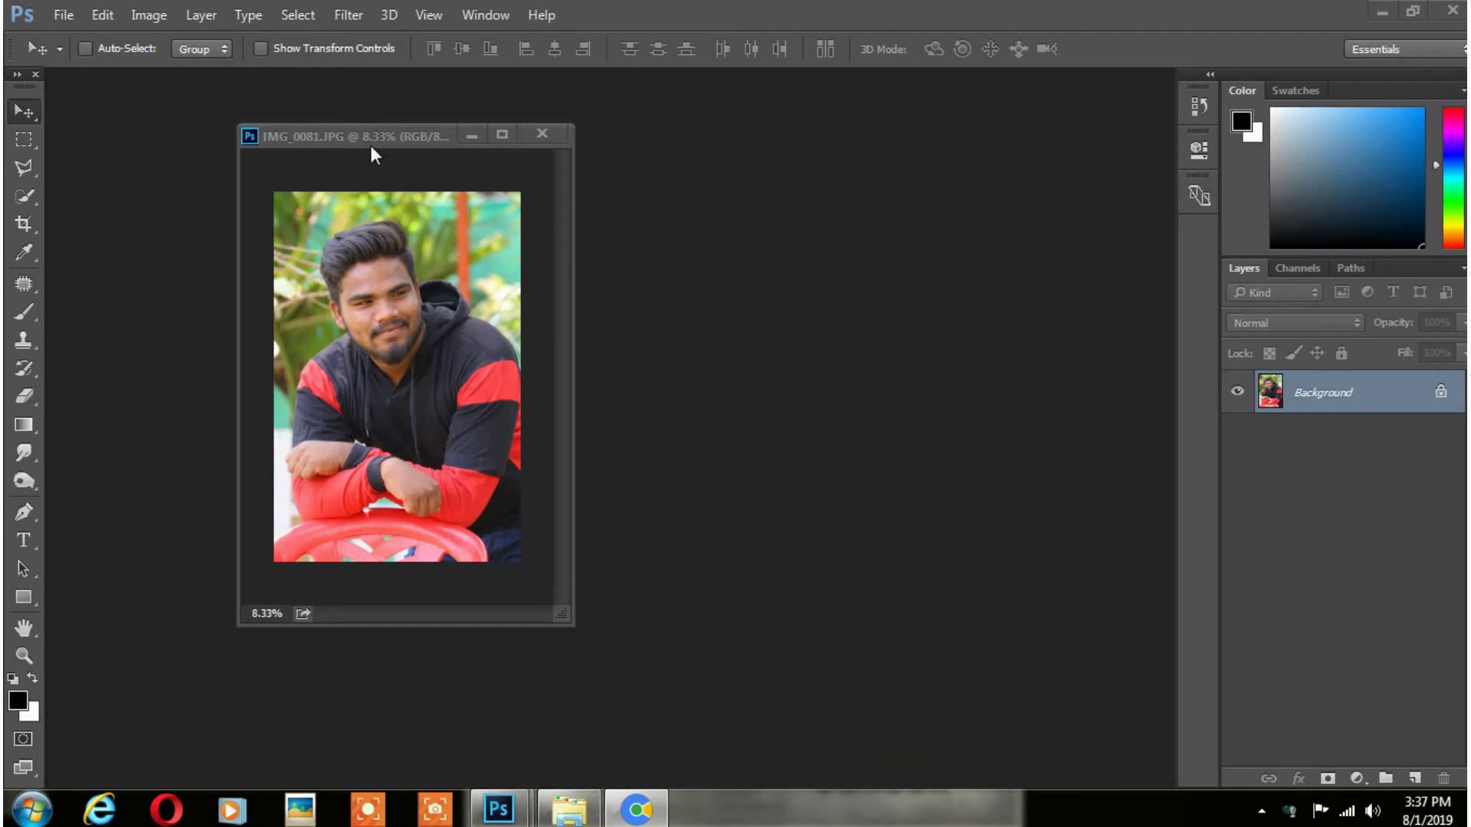
Centre the portrait window and zoom in on the man's face to 25%.
drag(372, 149, 461, 168)
click(37, 648)
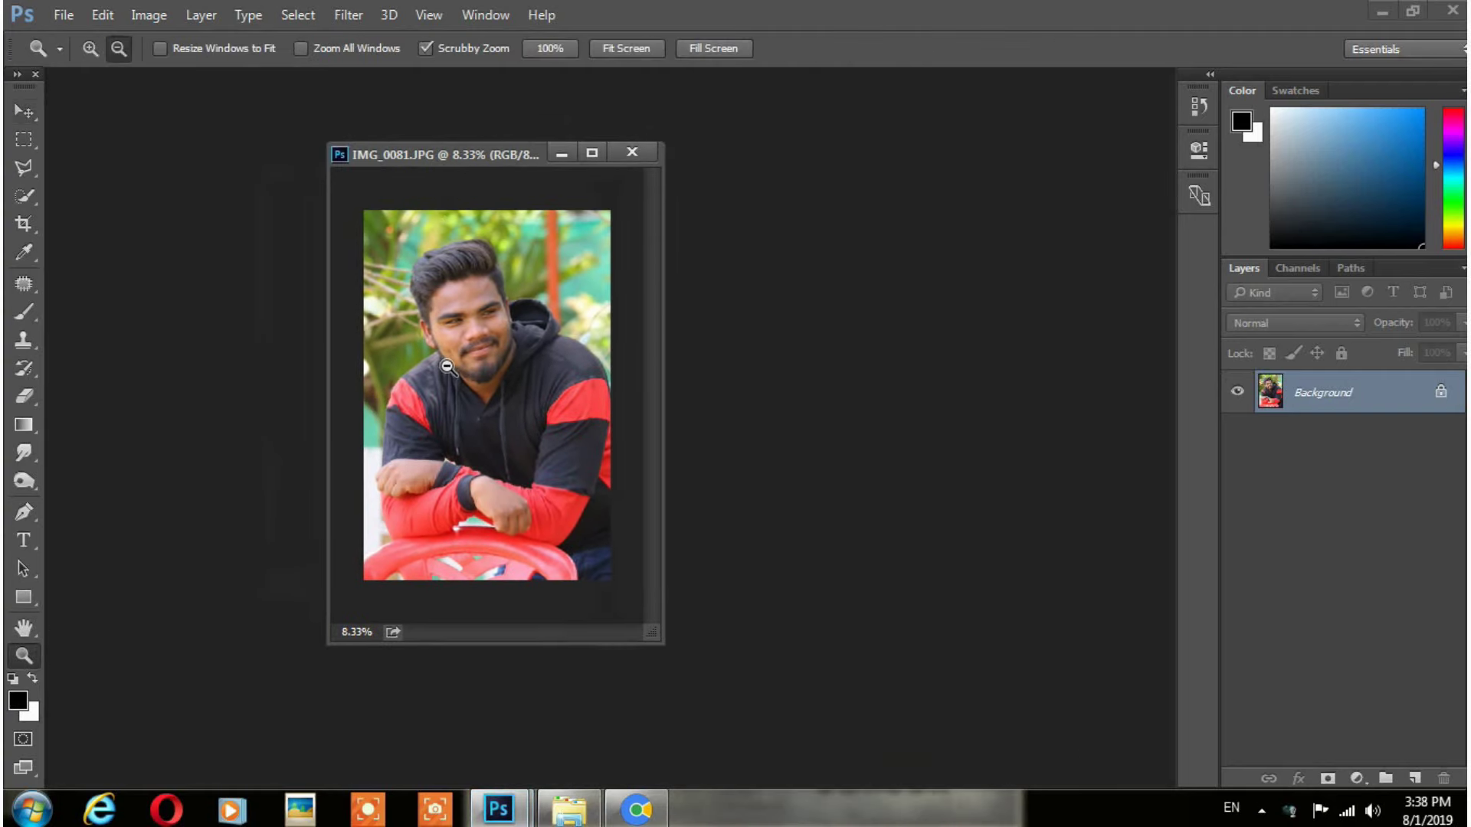
click(475, 315)
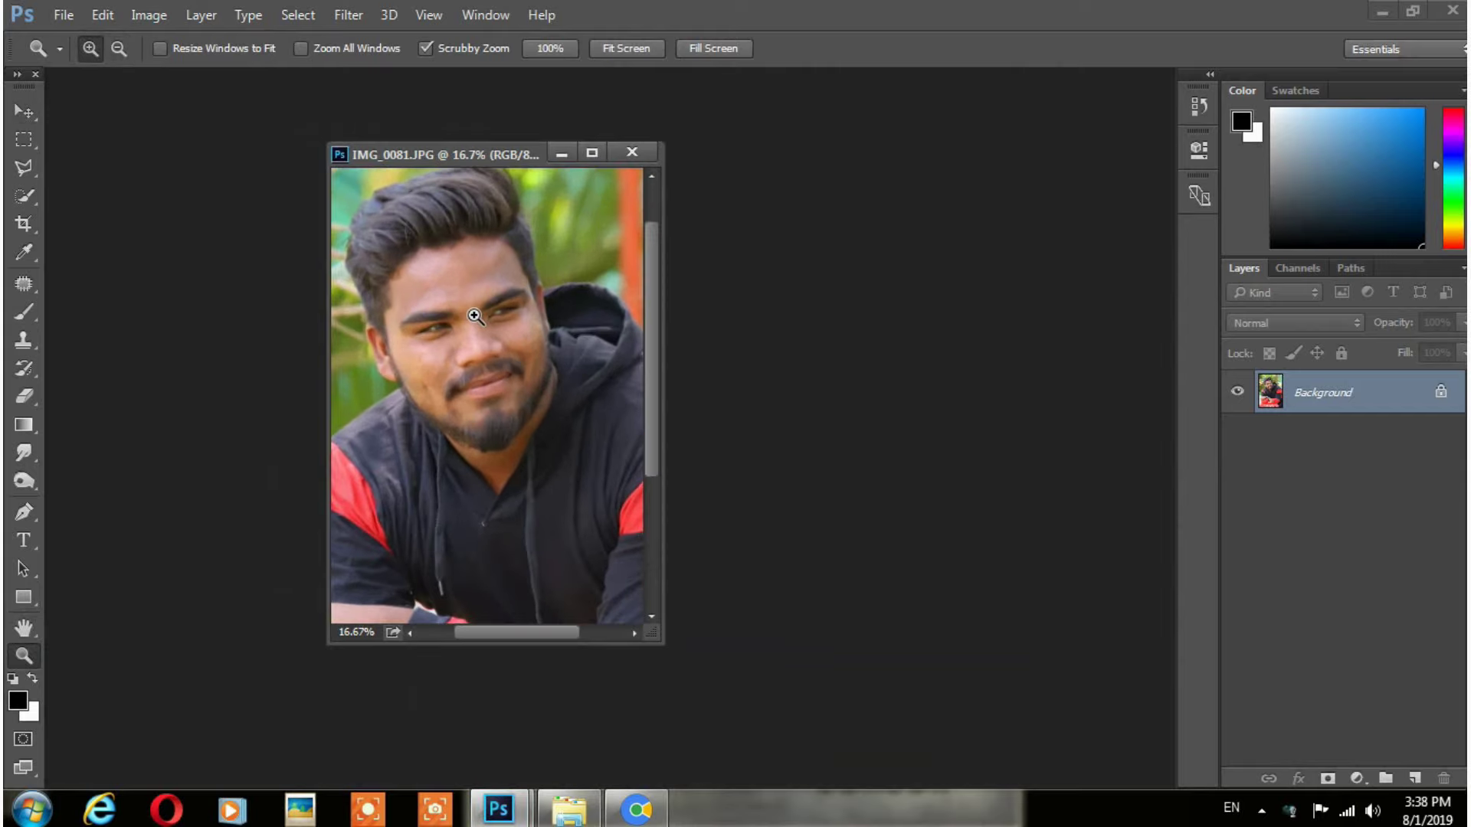
drag(495, 381, 539, 406)
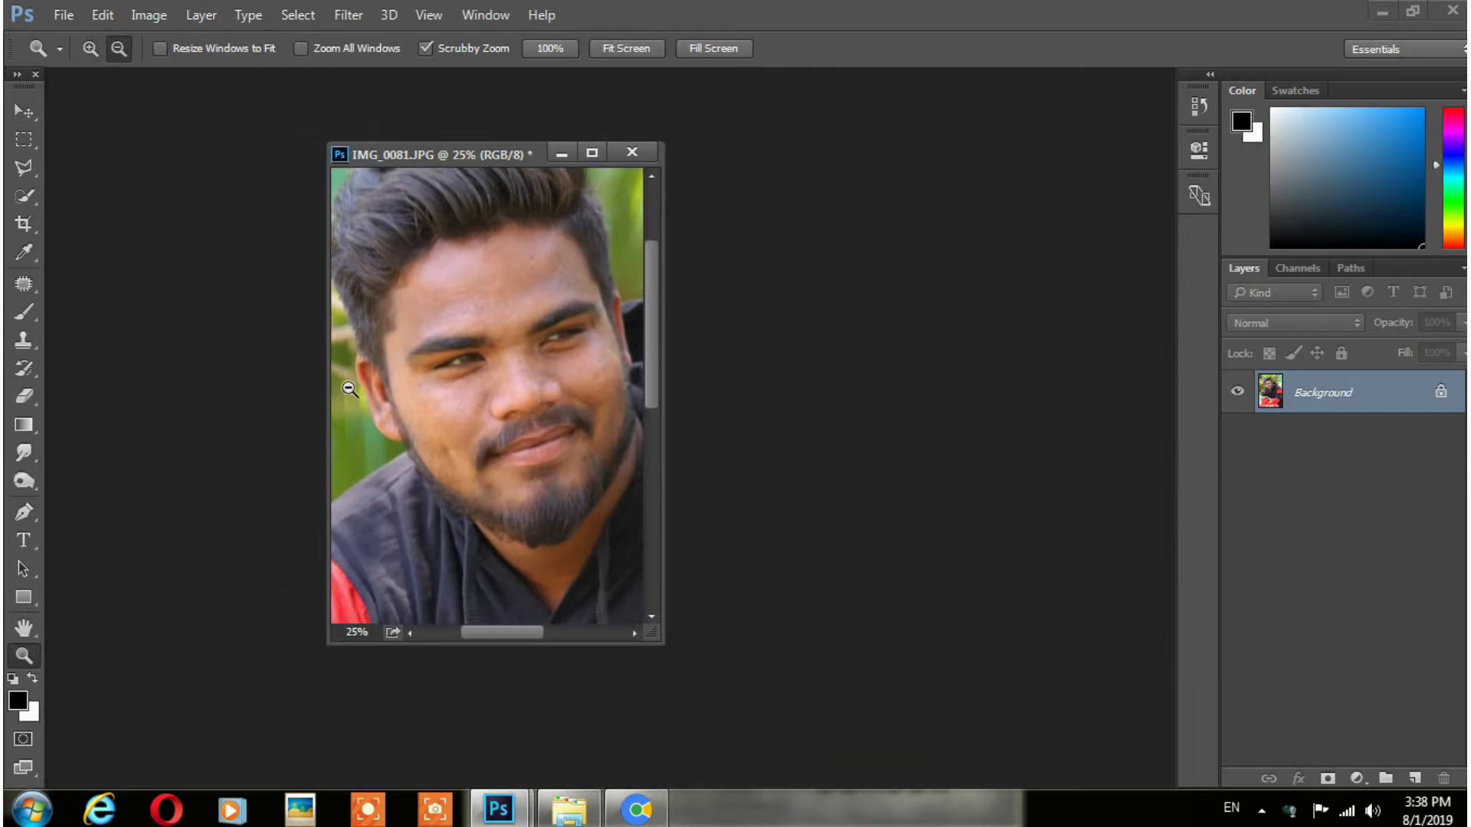
Patch the forehead spot with nearby clean skin using the Patch Tool, then deselect.
click(23, 290)
right_click(34, 285)
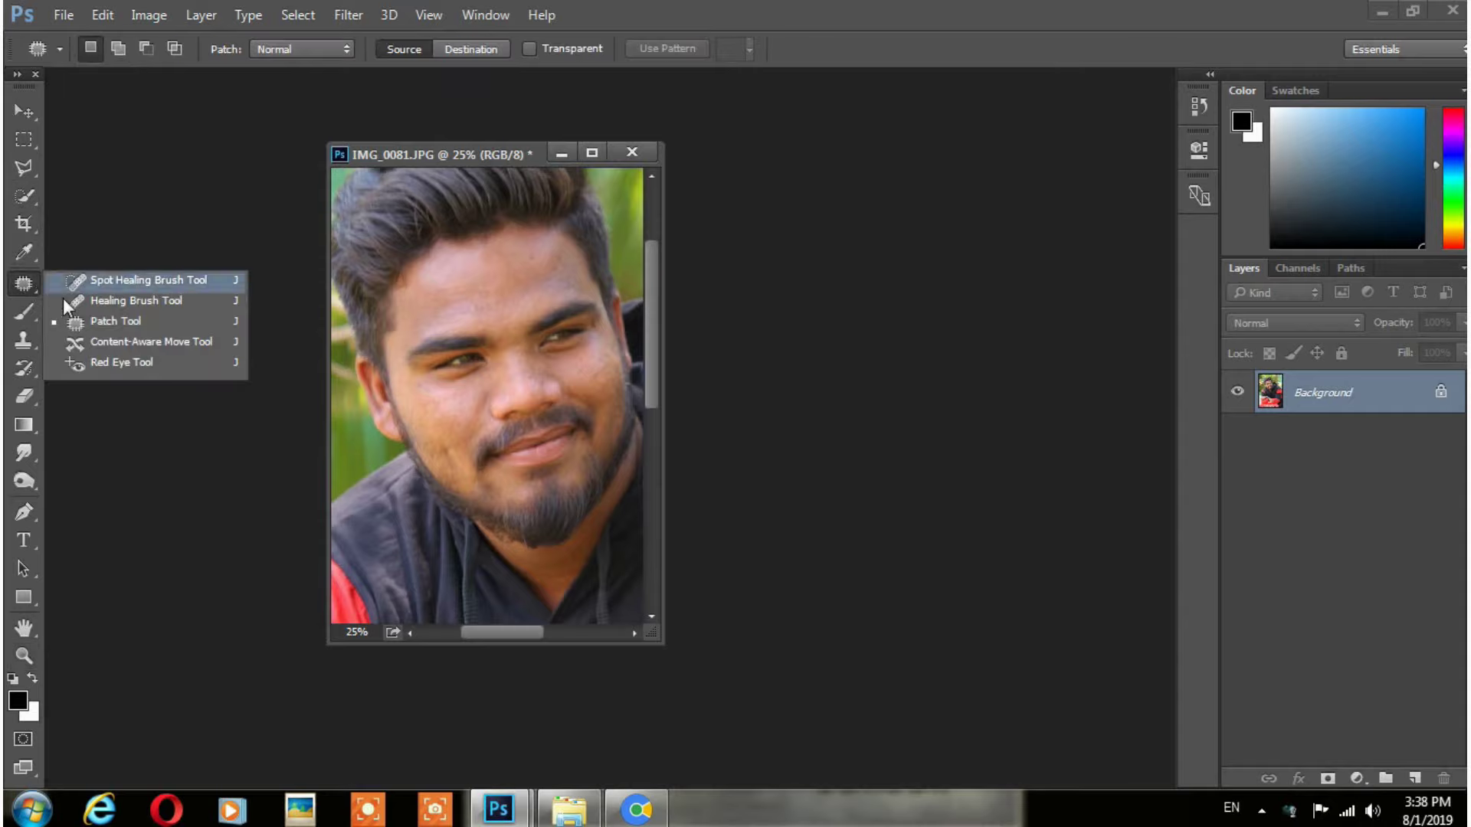
click(108, 328)
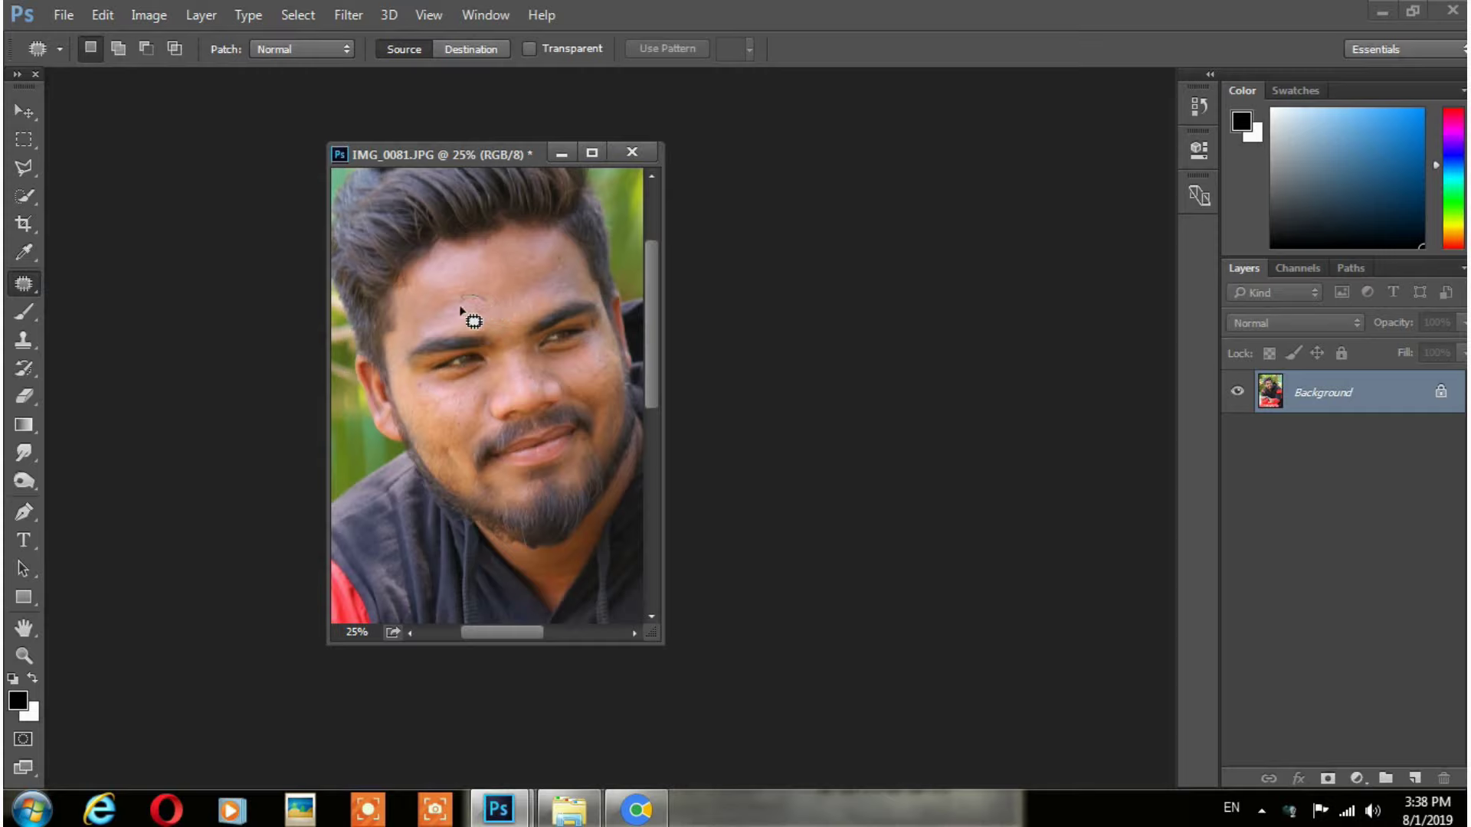
mouse_move(468, 316)
mouse_down()
mouse_move(493, 315)
mouse_move(476, 296)
mouse_move(503, 341)
mouse_move(511, 322)
mouse_up()
key(ctrl+d)
key(ctrl+d)
mouse_move(637, 811)
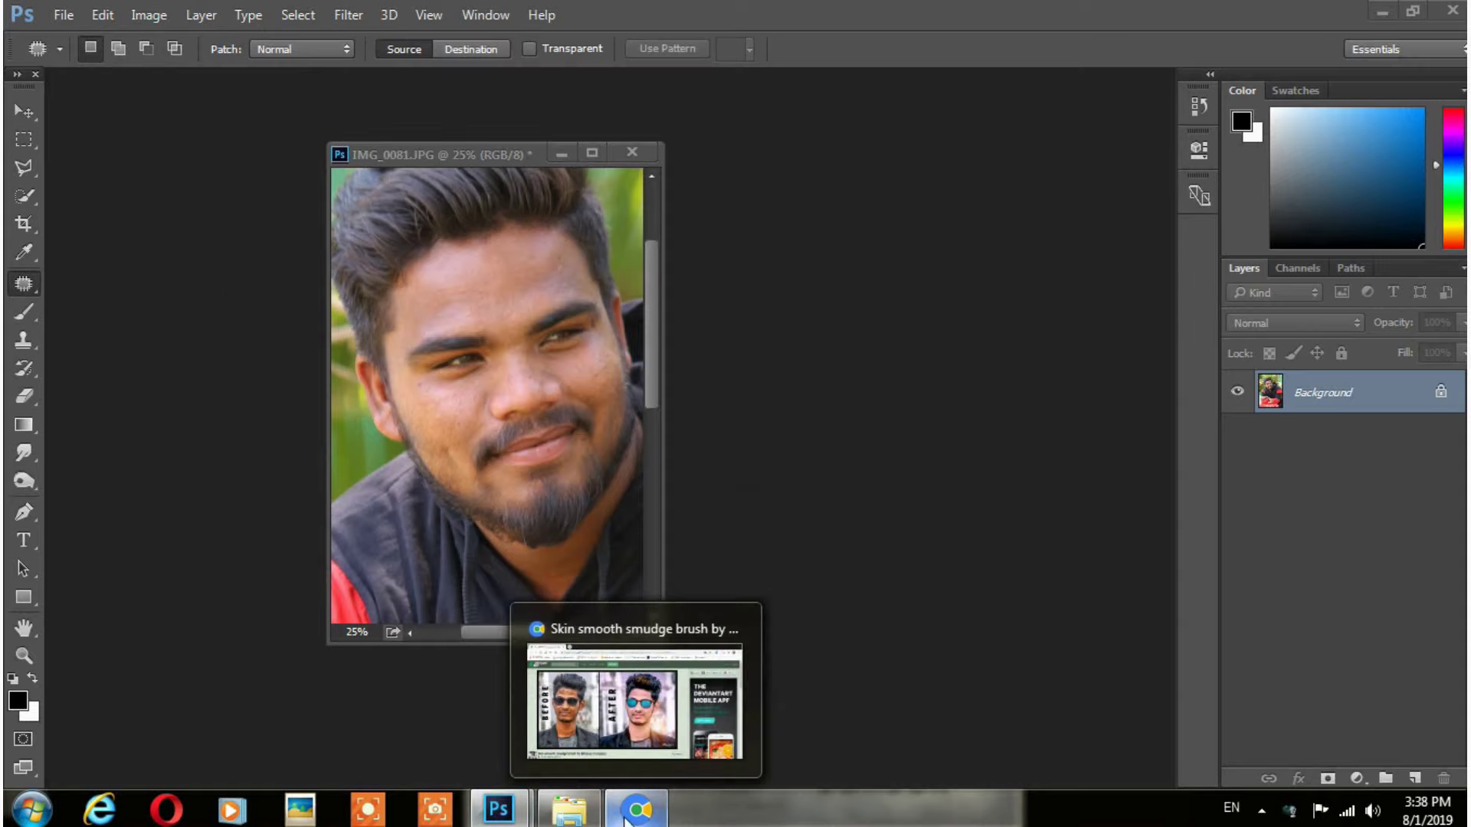
right_click(627, 814)
Close Chrome and relaunch it maximized from the desktop icon.
click(627, 749)
key(super+d)
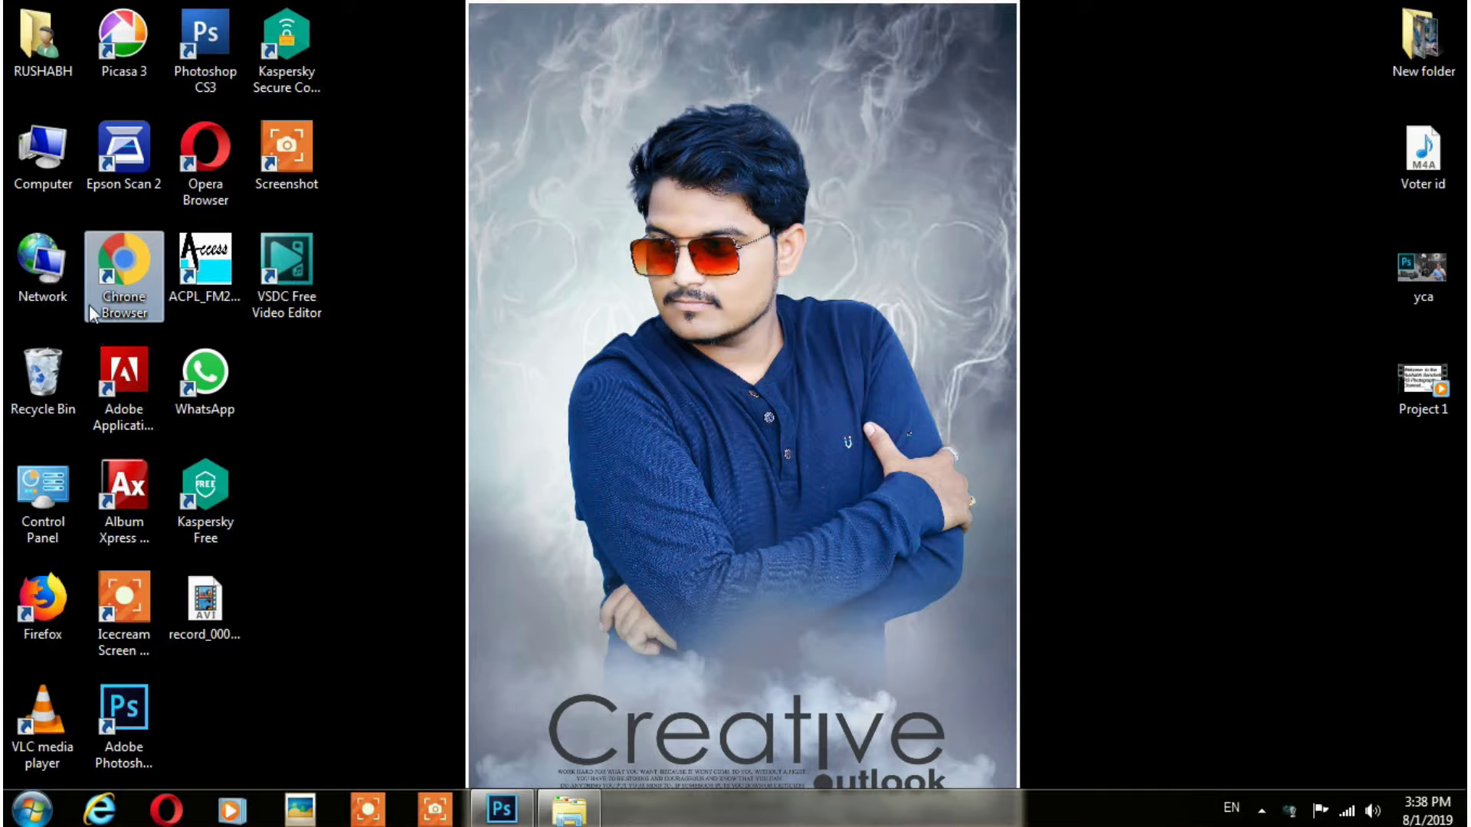
double_click(121, 268)
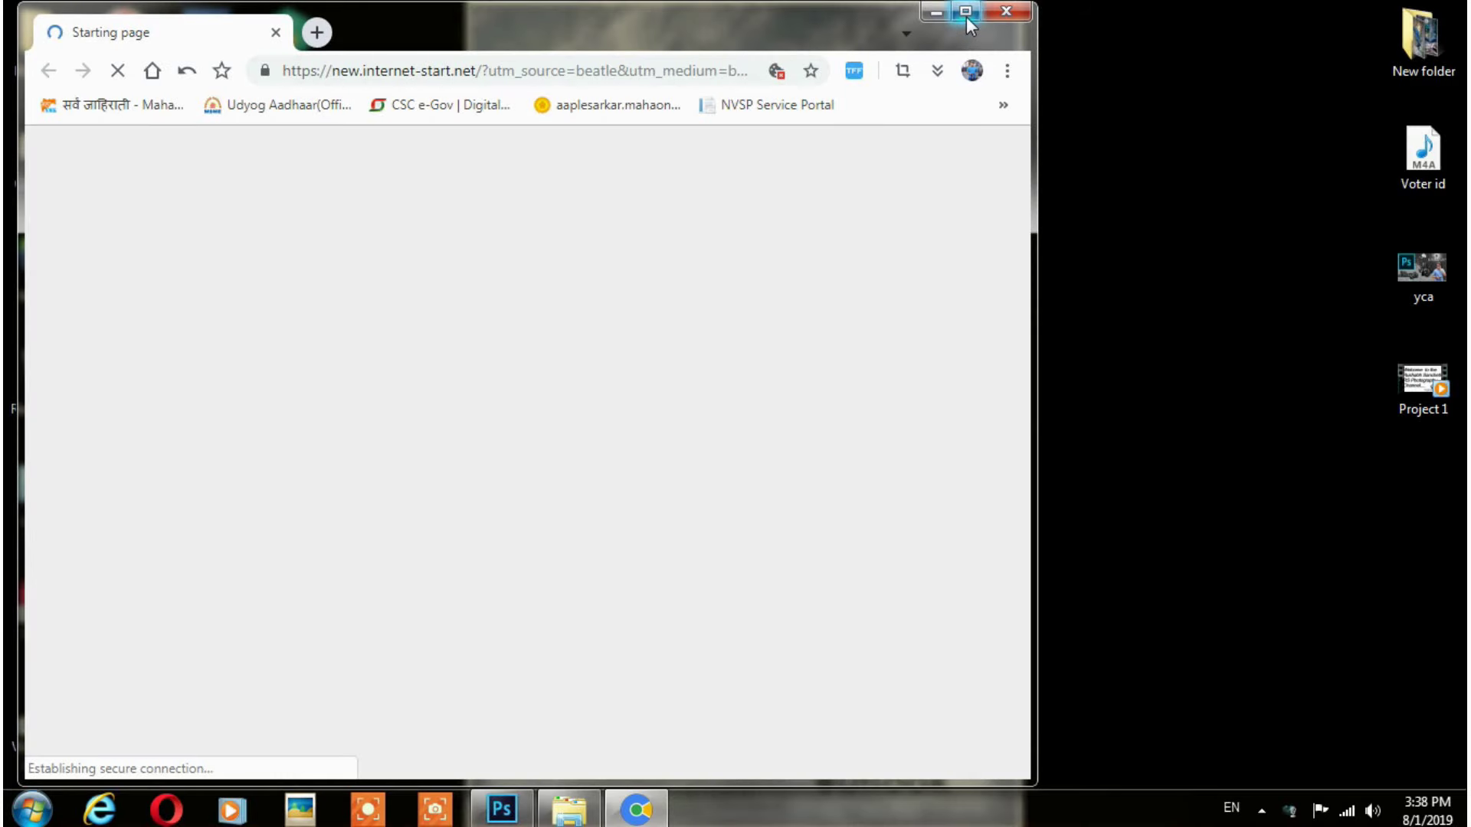
click(967, 17)
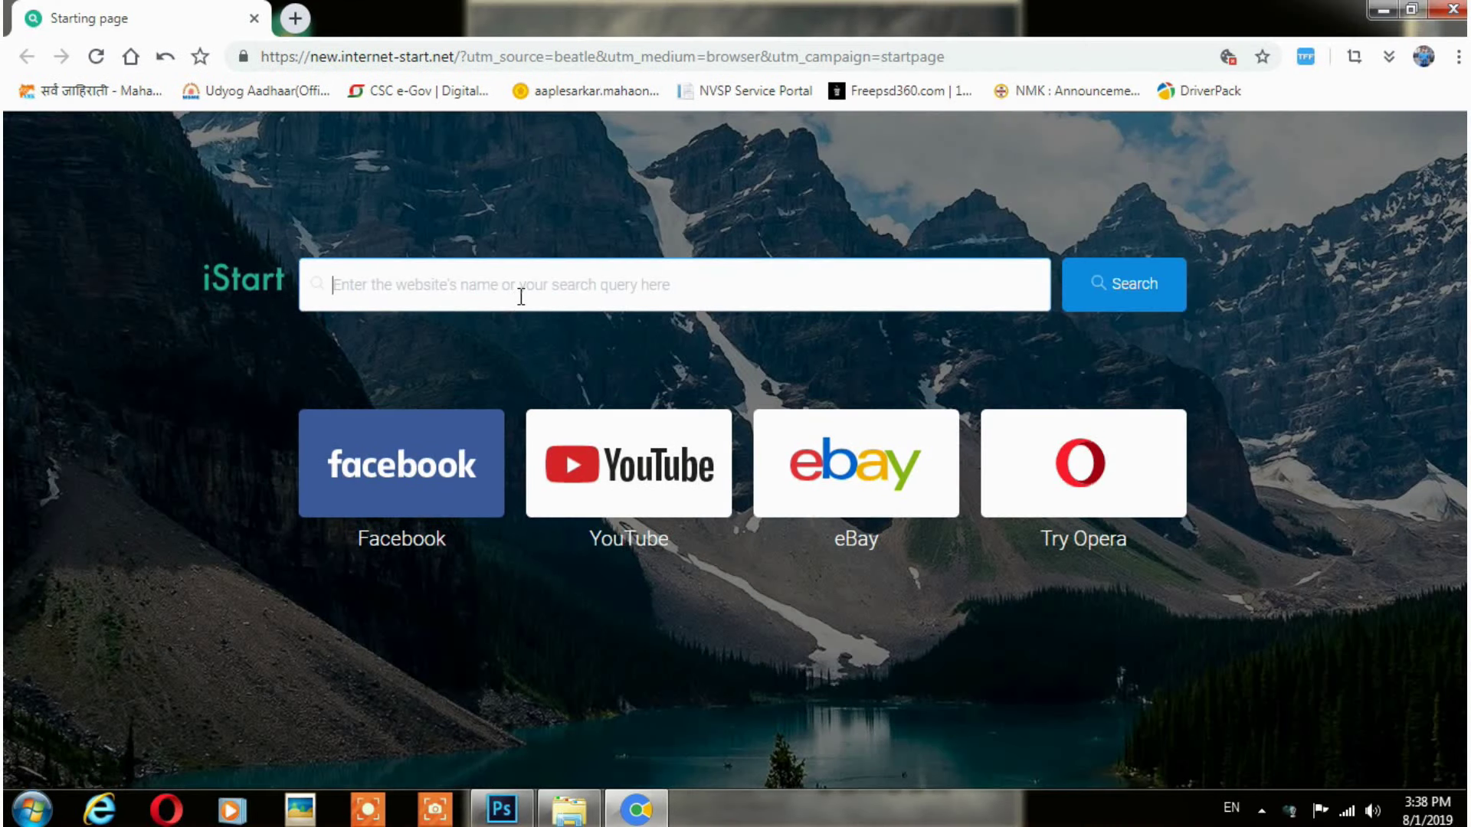
Search for 'google' from the iStart start page.
text(d)
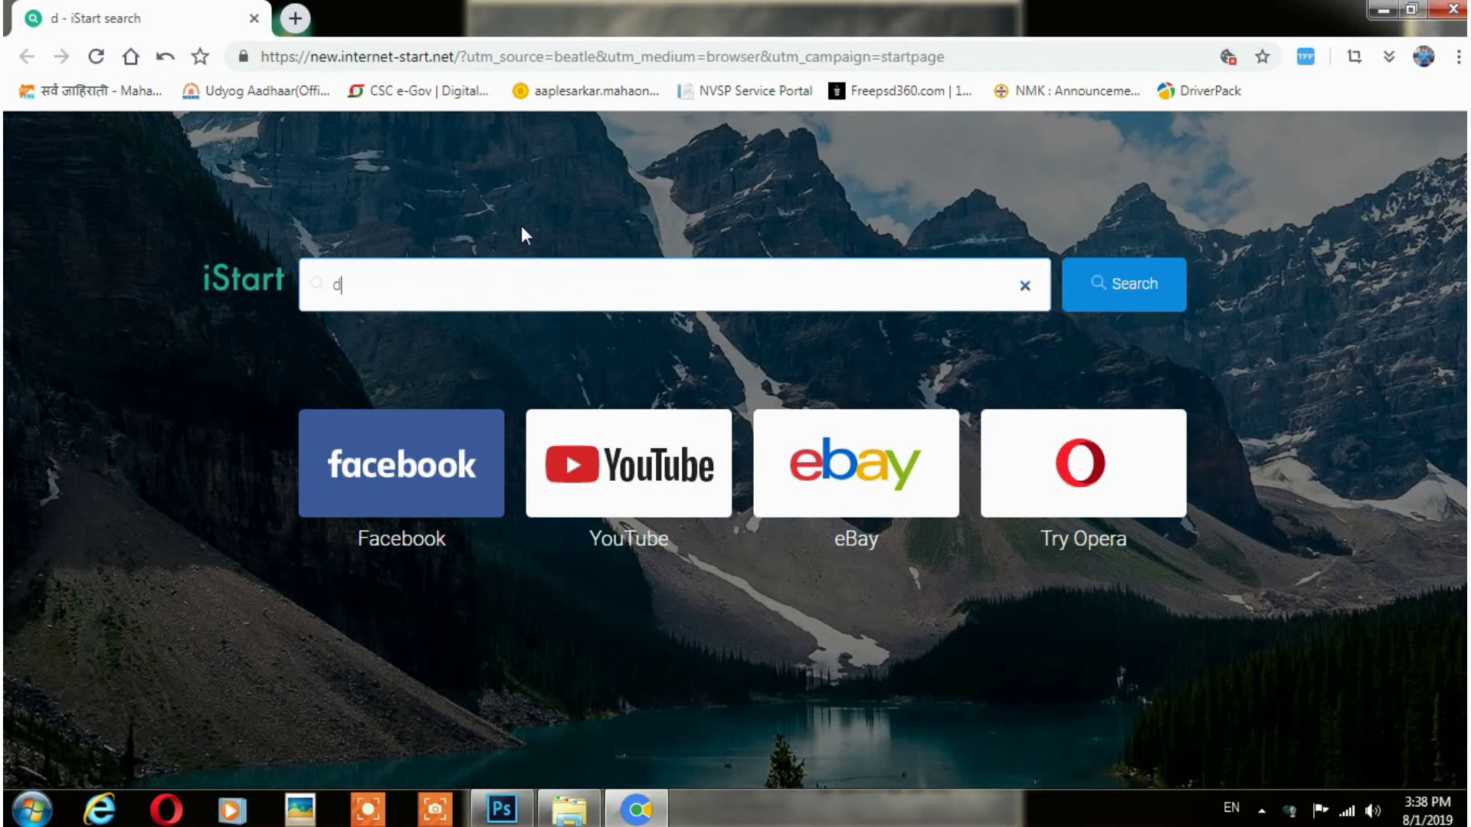
text(evia)
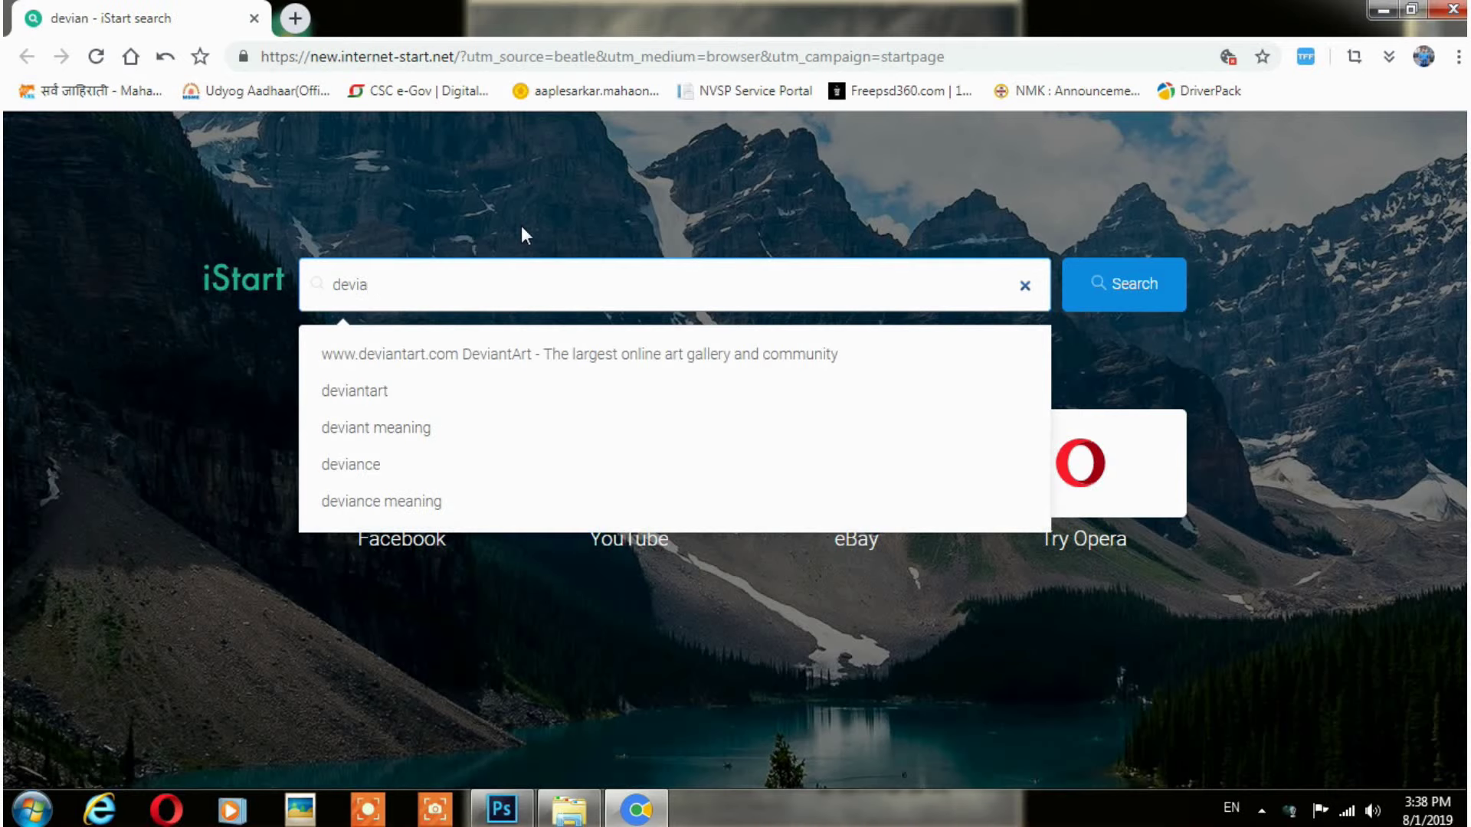
key(BackSpace)
key(BackSpace)
key(BackSpace)
key(BackSpace)
key(BackSpace)
text(go)
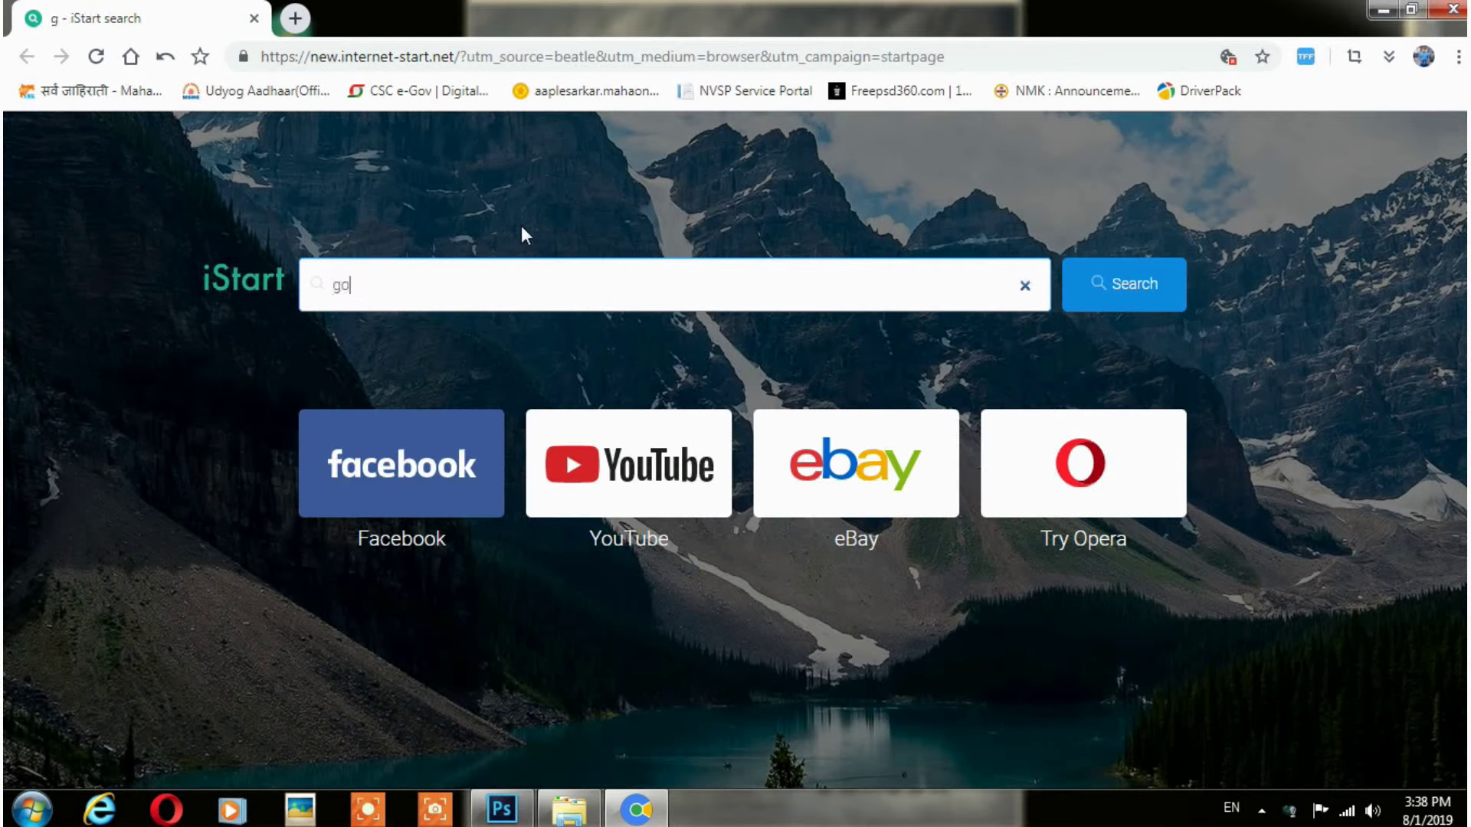
text(ogle)
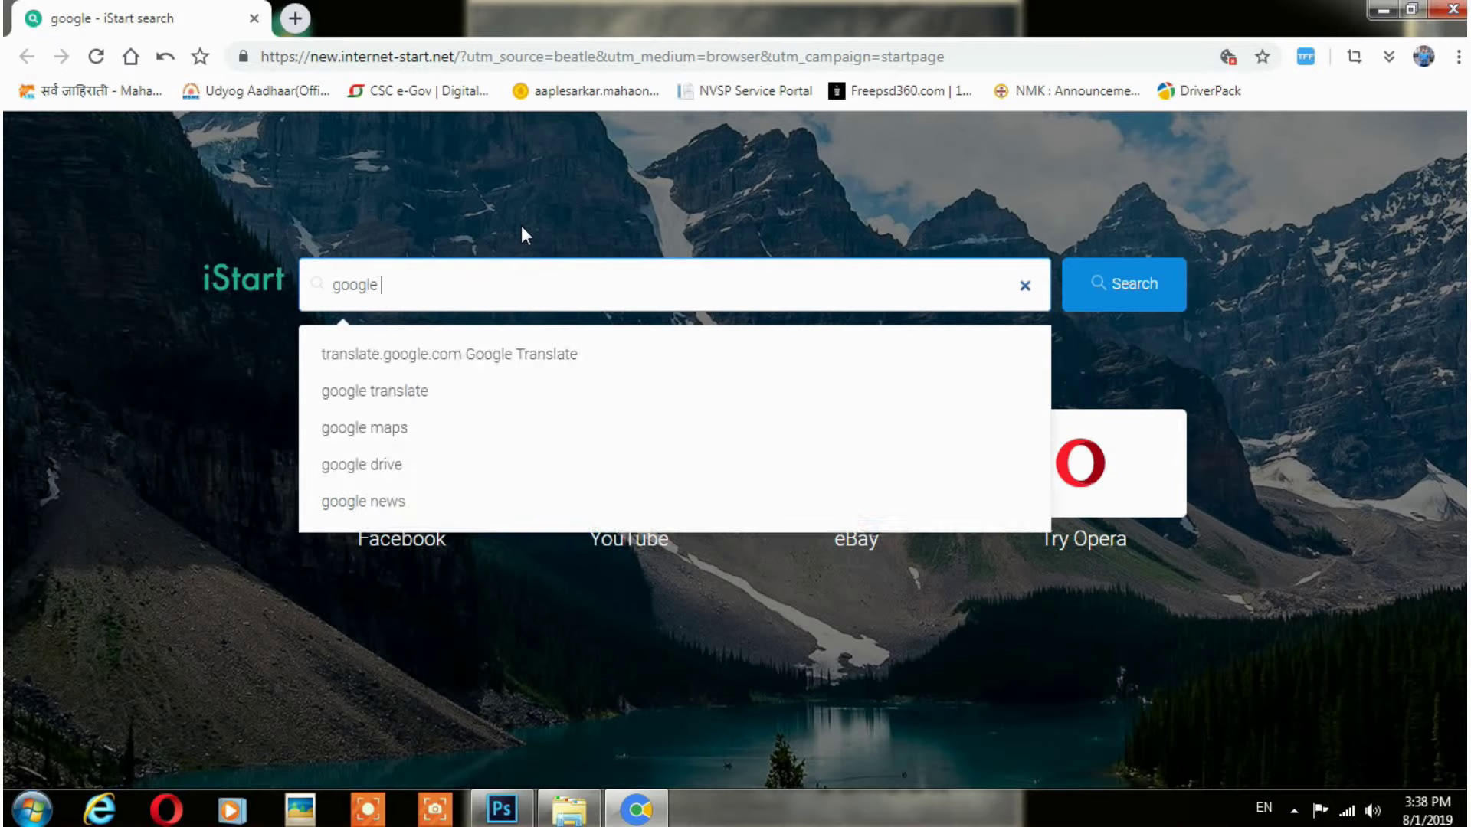
key(Return)
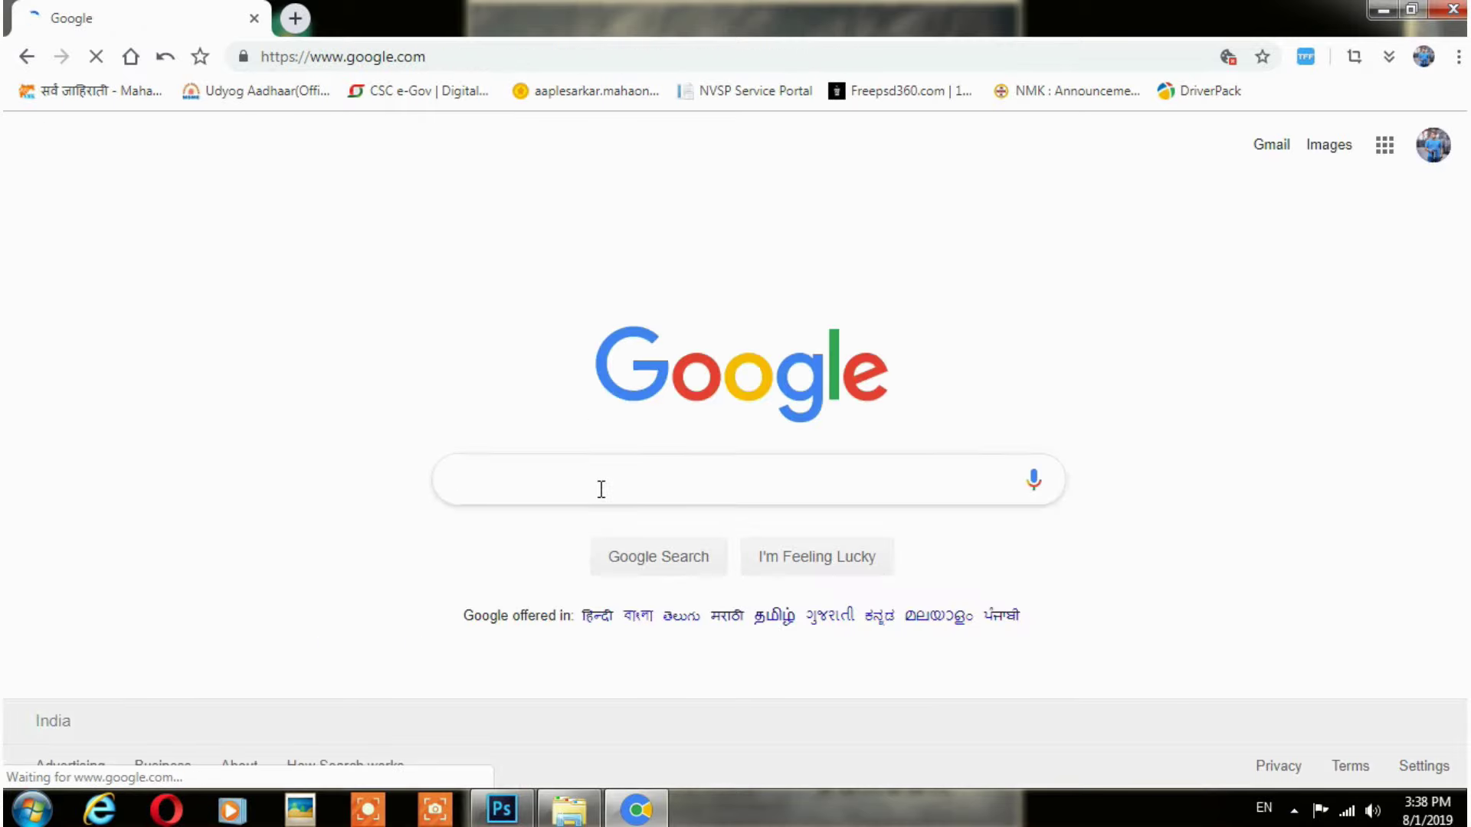
Open google.com, search for 'deviantart', and open the DeviantArt result.
click(602, 489)
text(d)
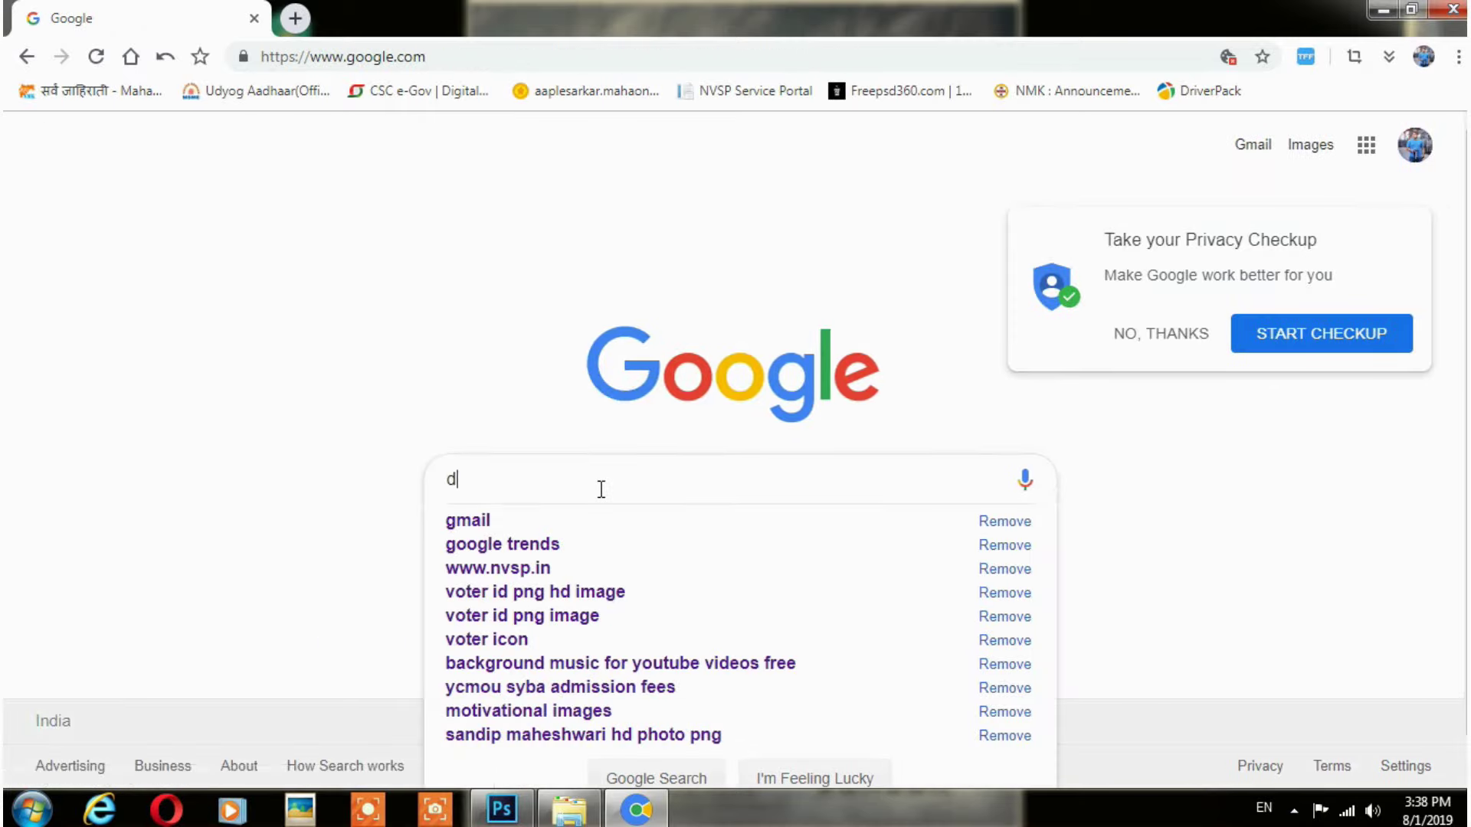
text(evian)
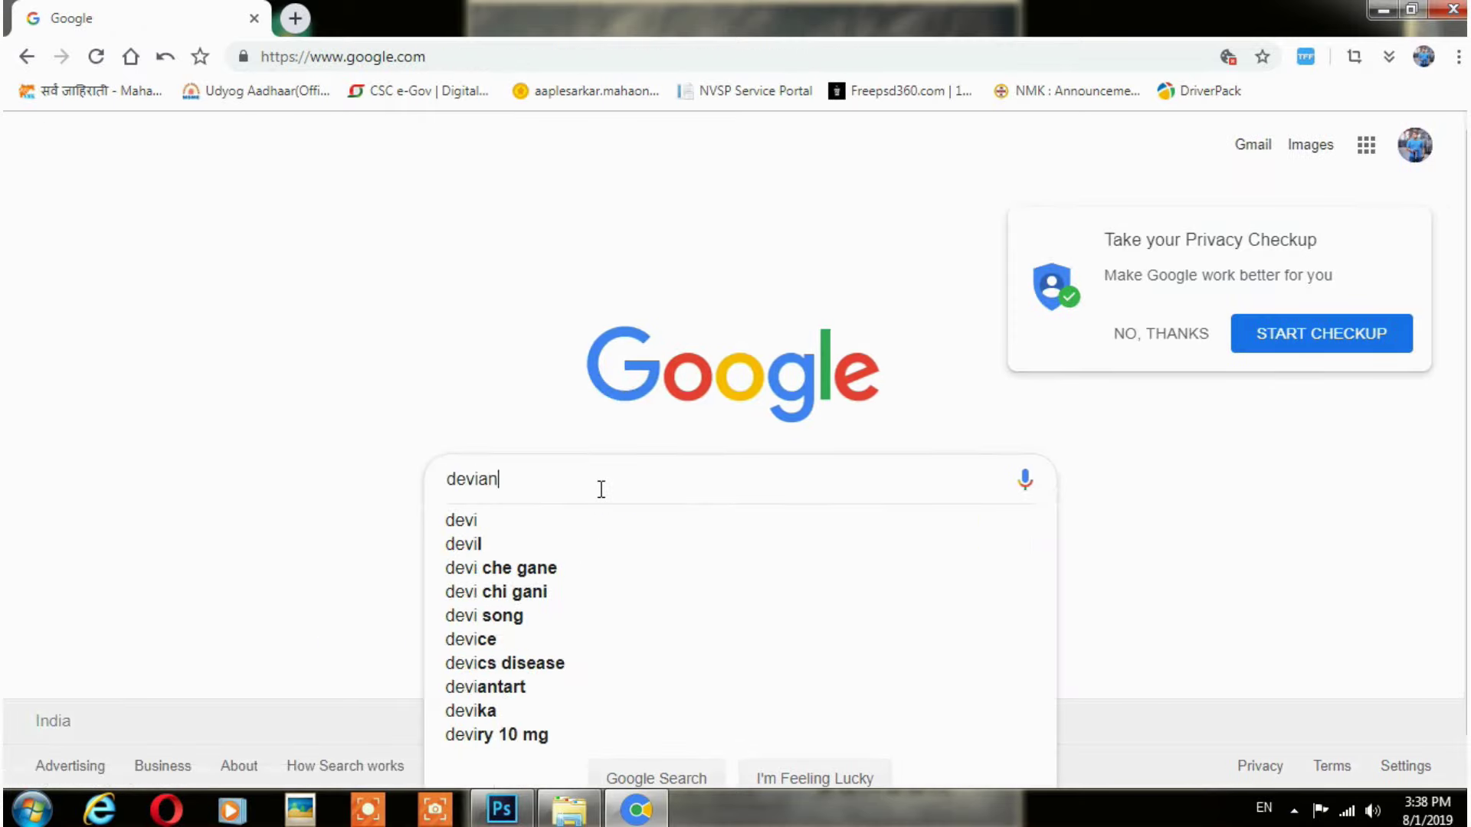
text(t)
text(a)
key(BackSpace)
key(BackSpace)
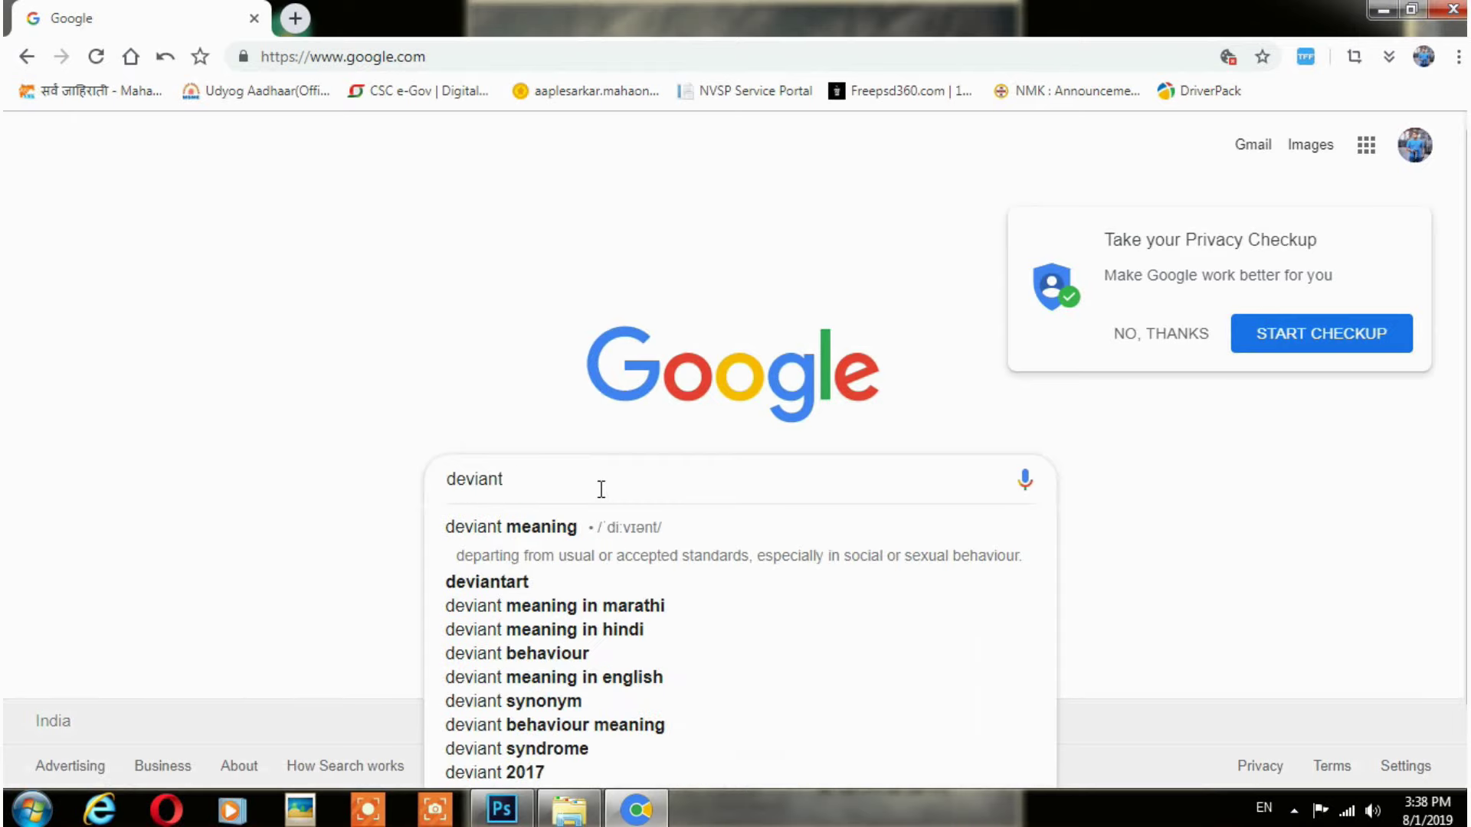
key(BackSpace)
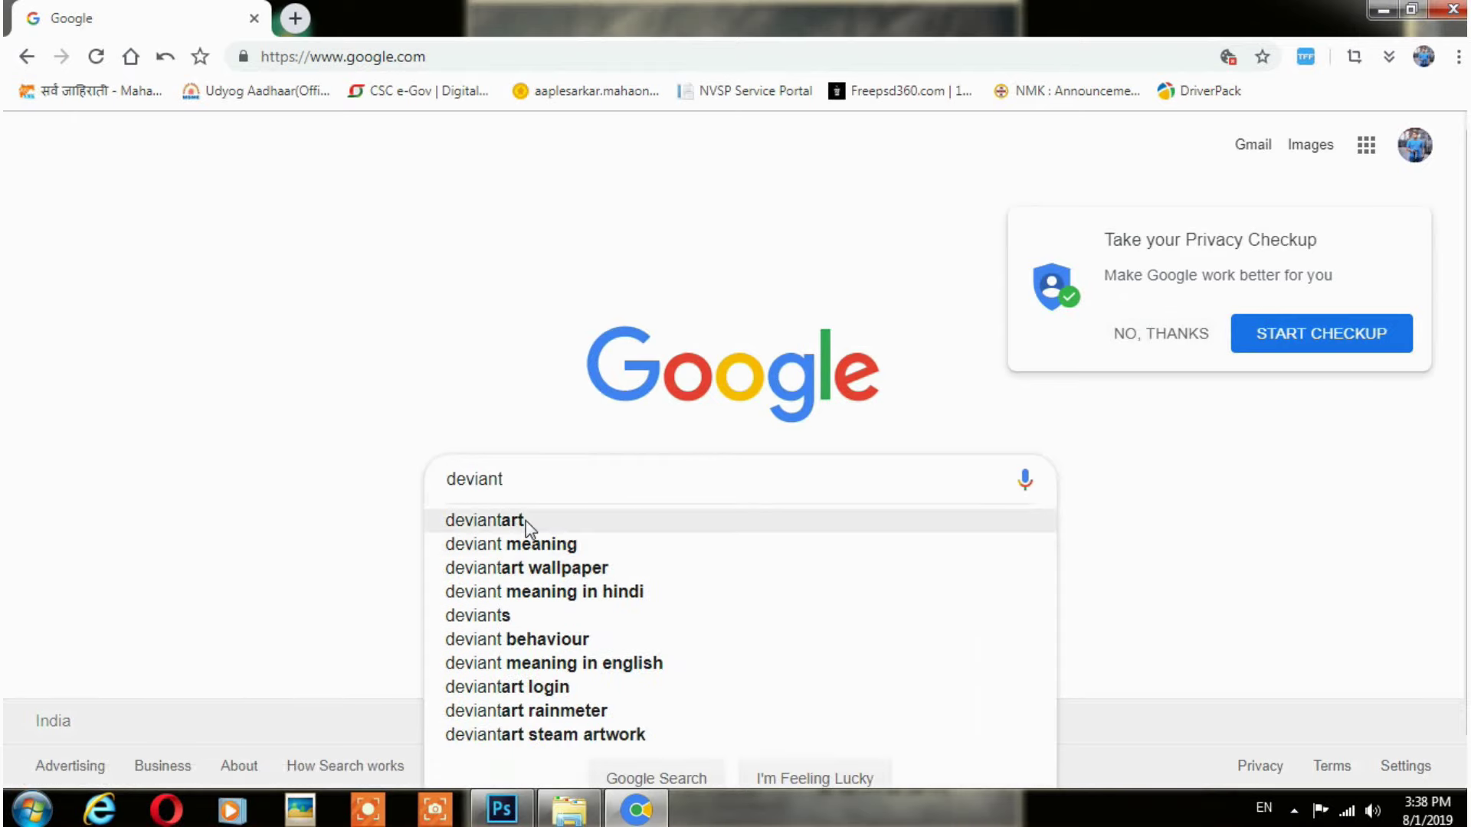
click(525, 519)
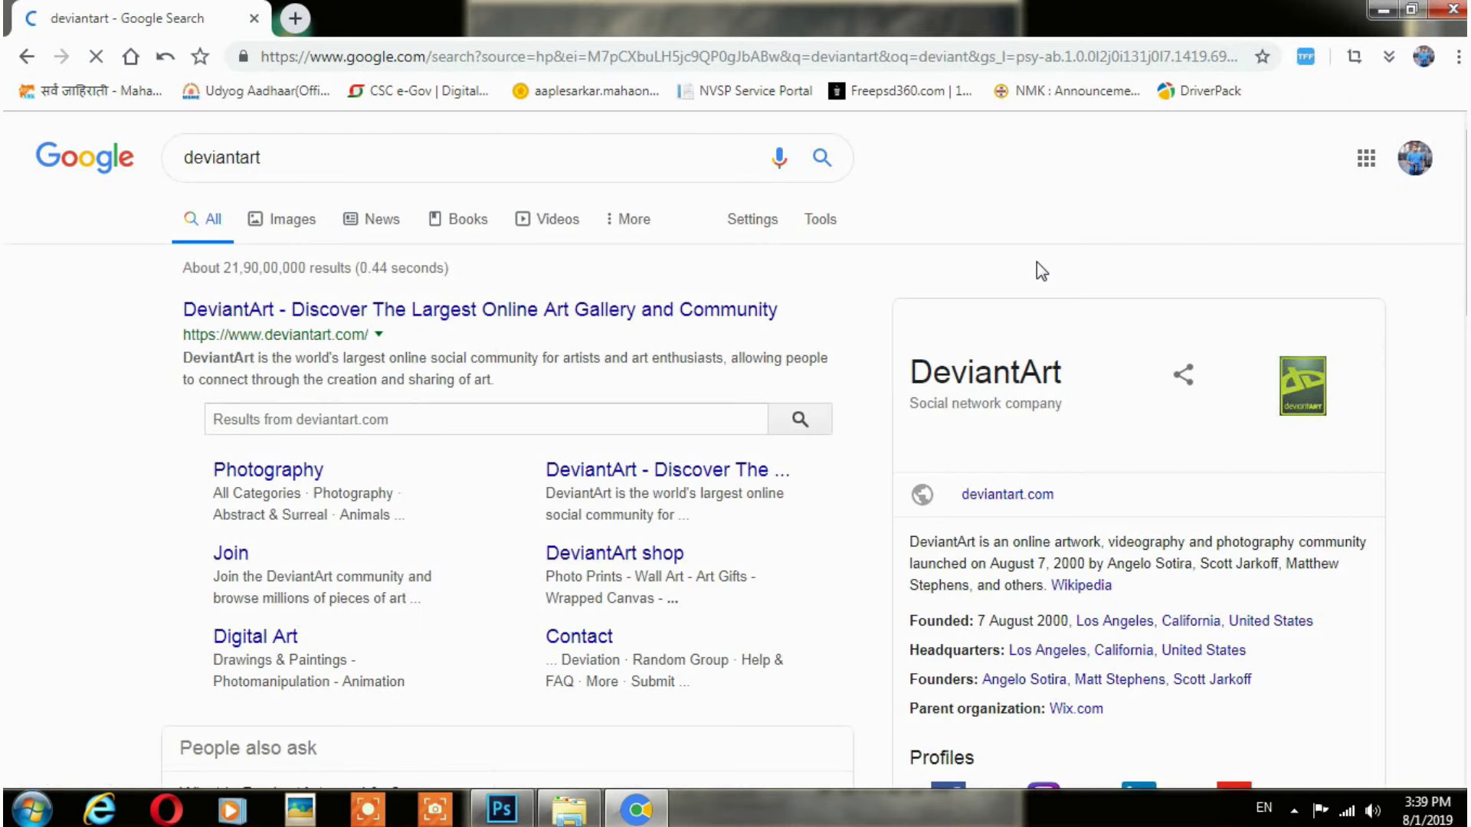
click(460, 316)
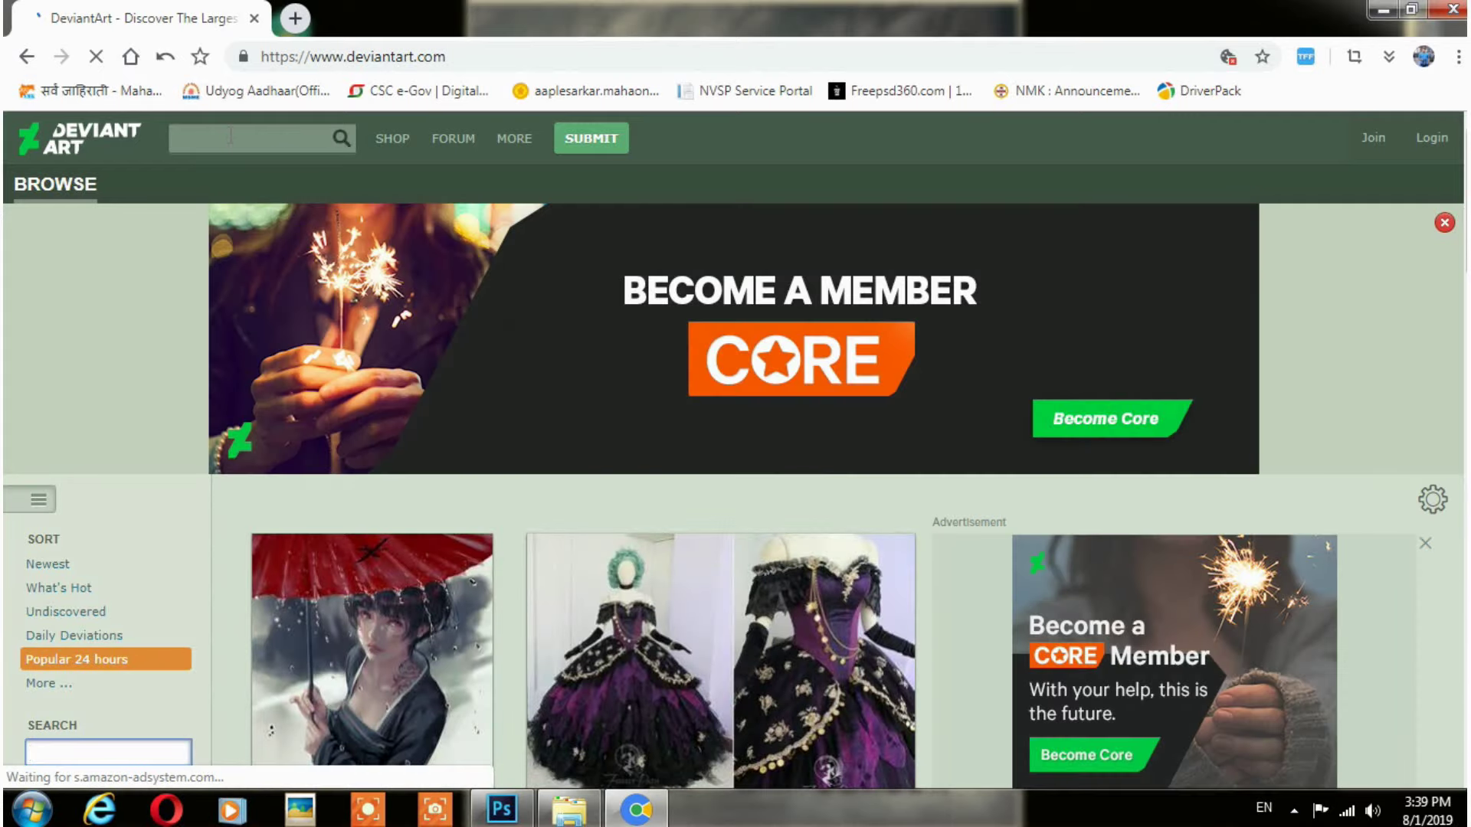
Search DeviantArt for 'skin smooth smudge brush' and open that brush's page.
click(234, 135)
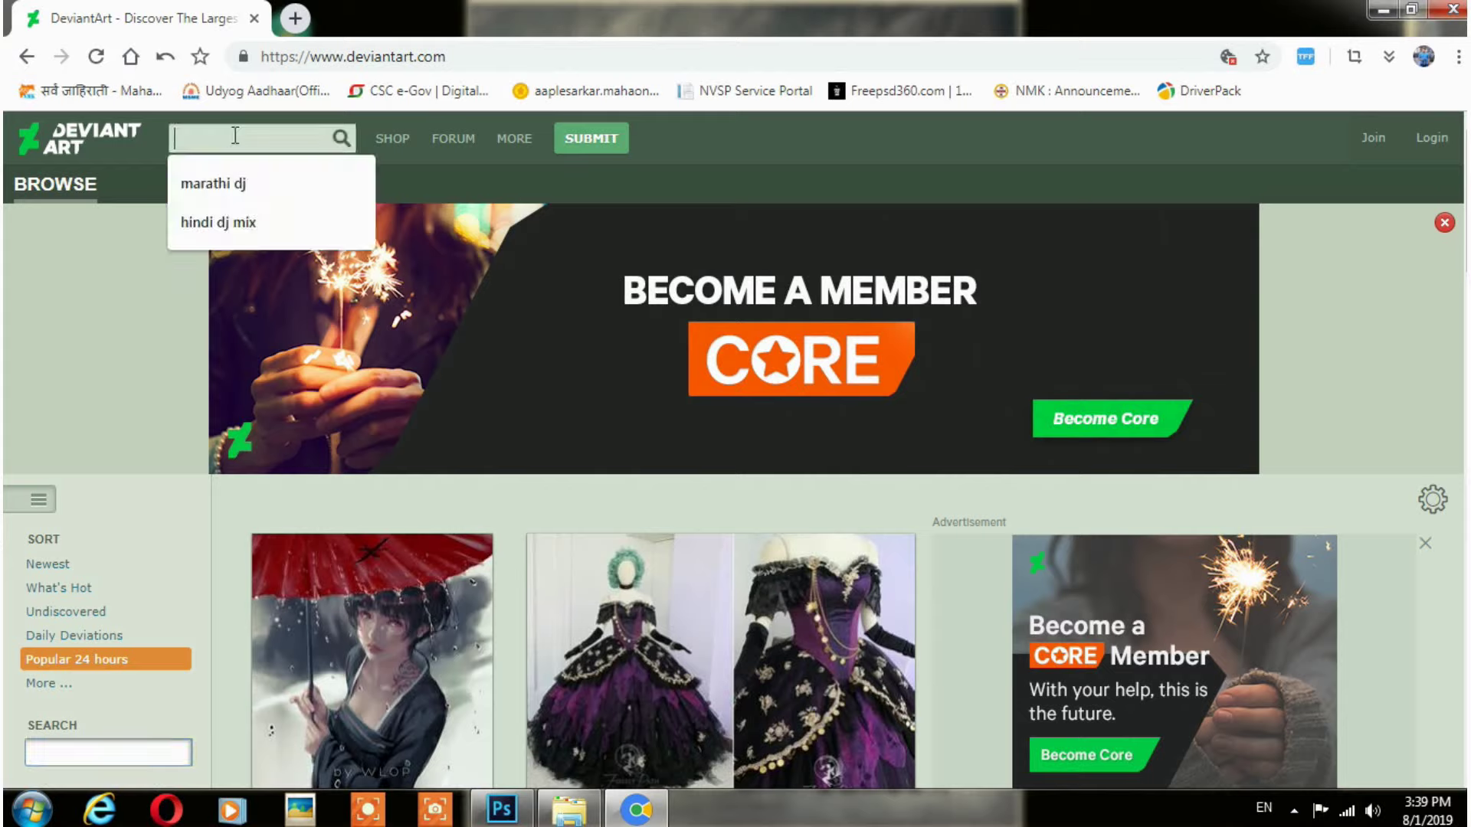
text(skin smooth sm)
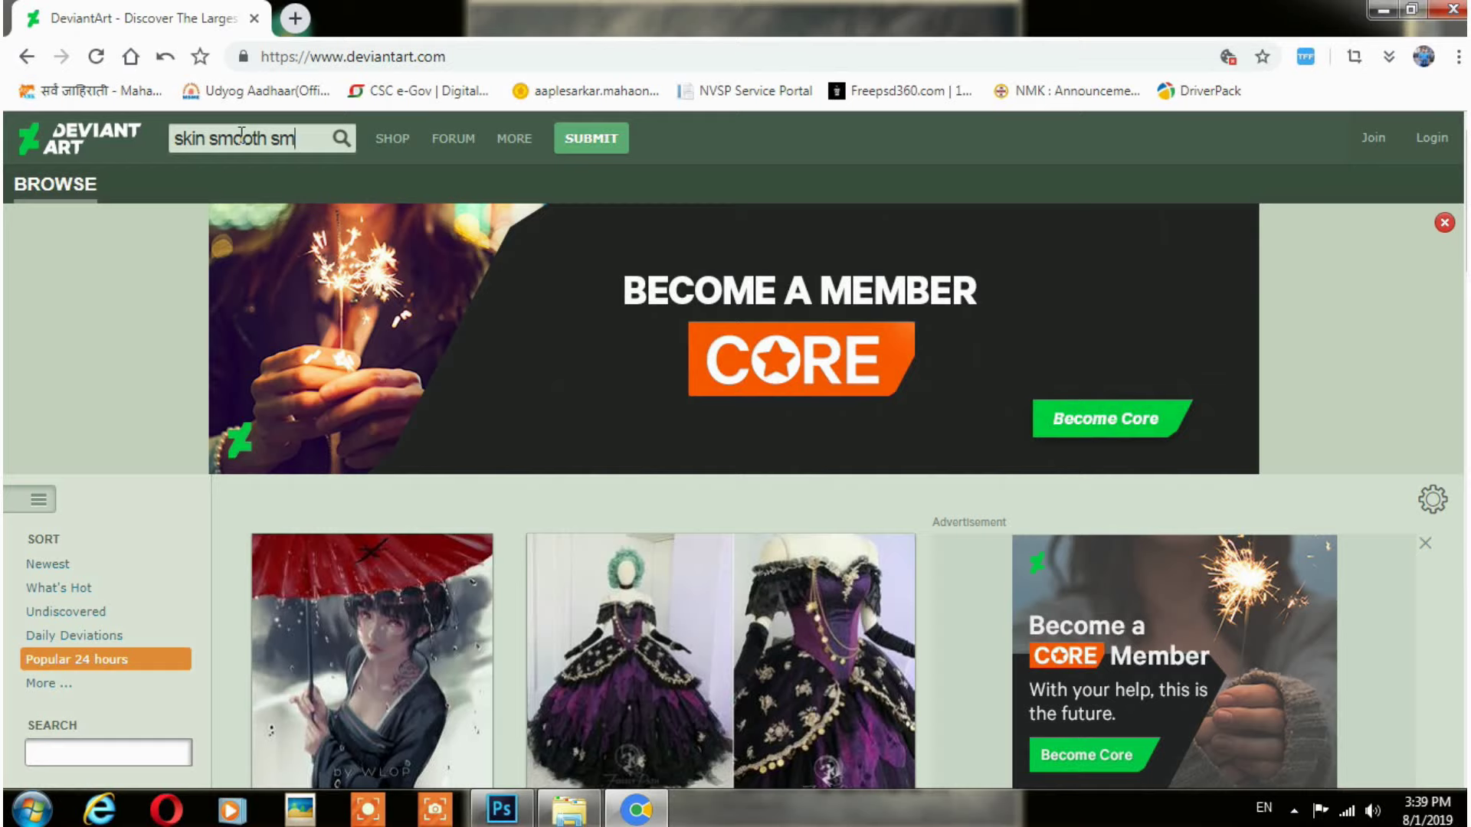
text(e)
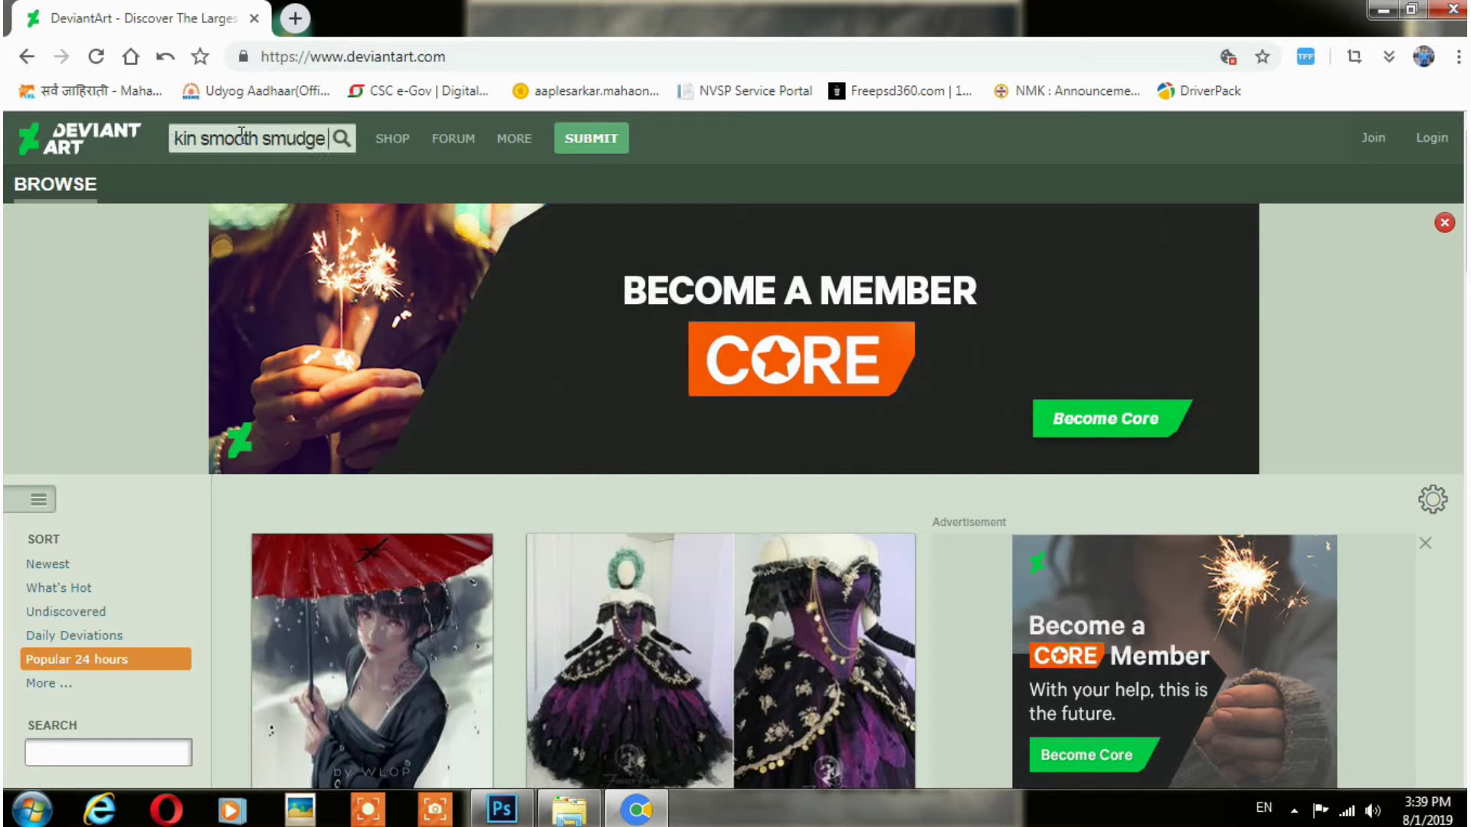
text( brush)
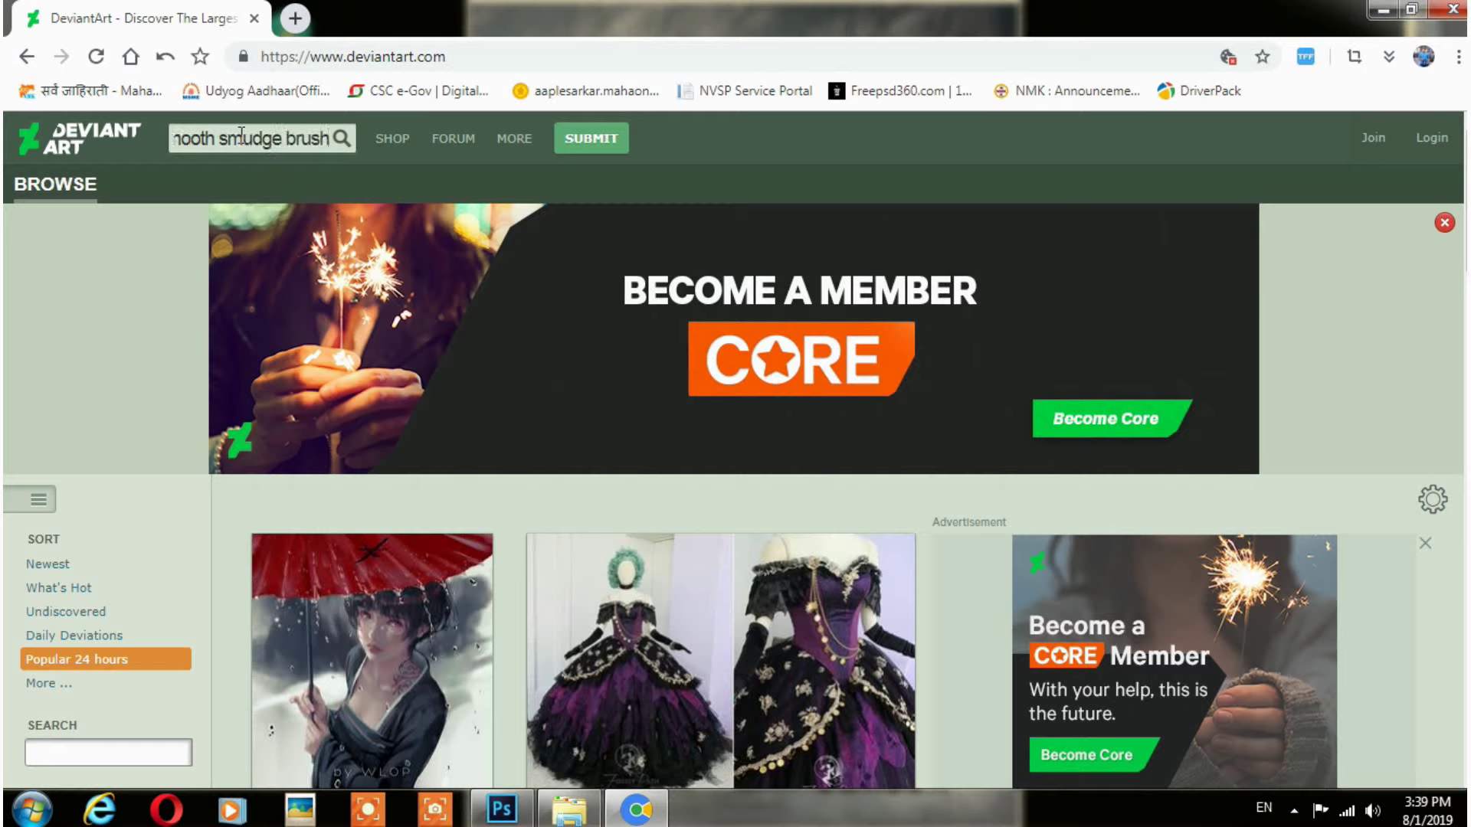
click(342, 138)
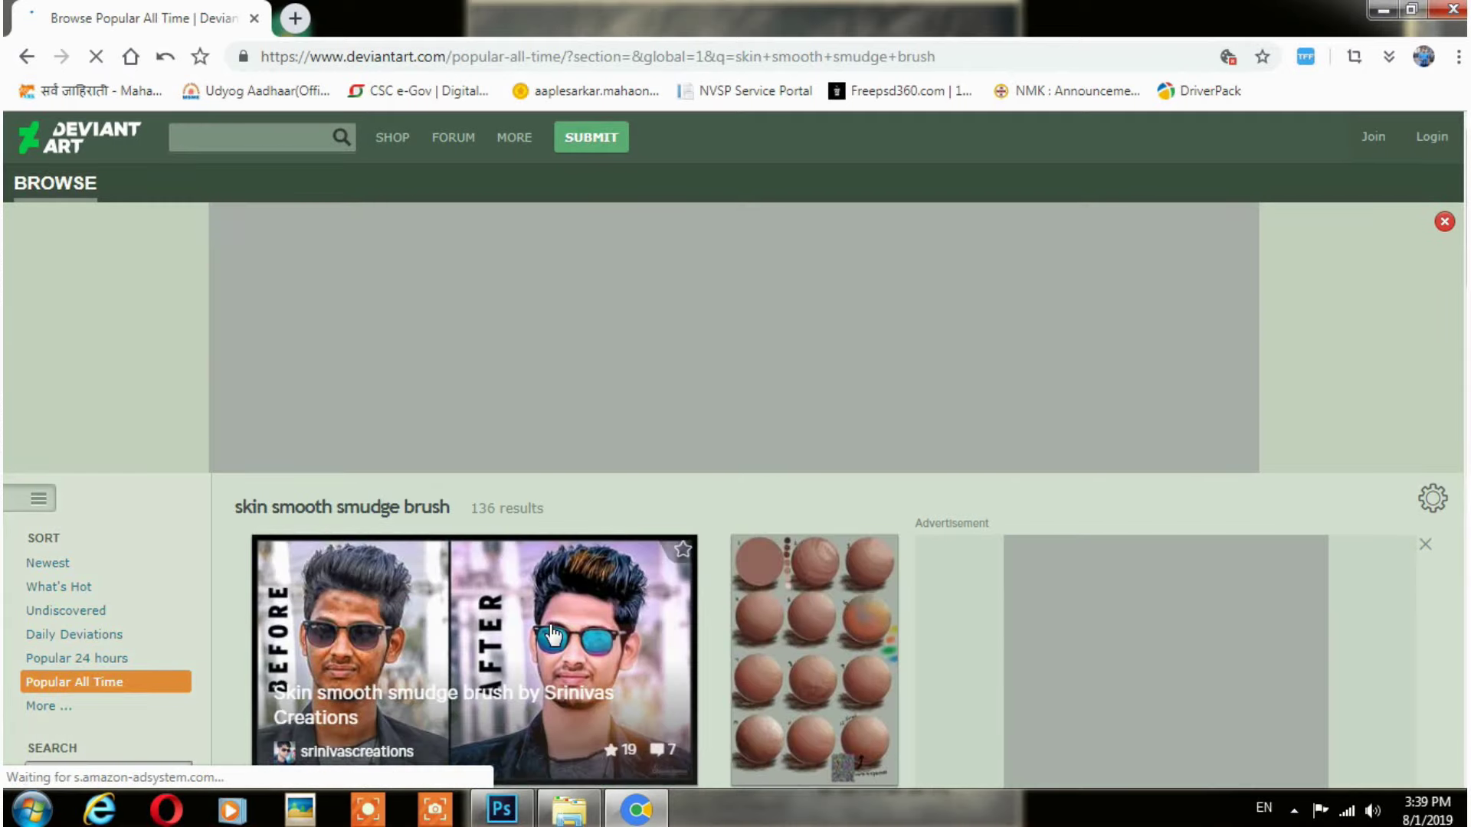
scroll(563, 611, down, 1)
click(506, 421)
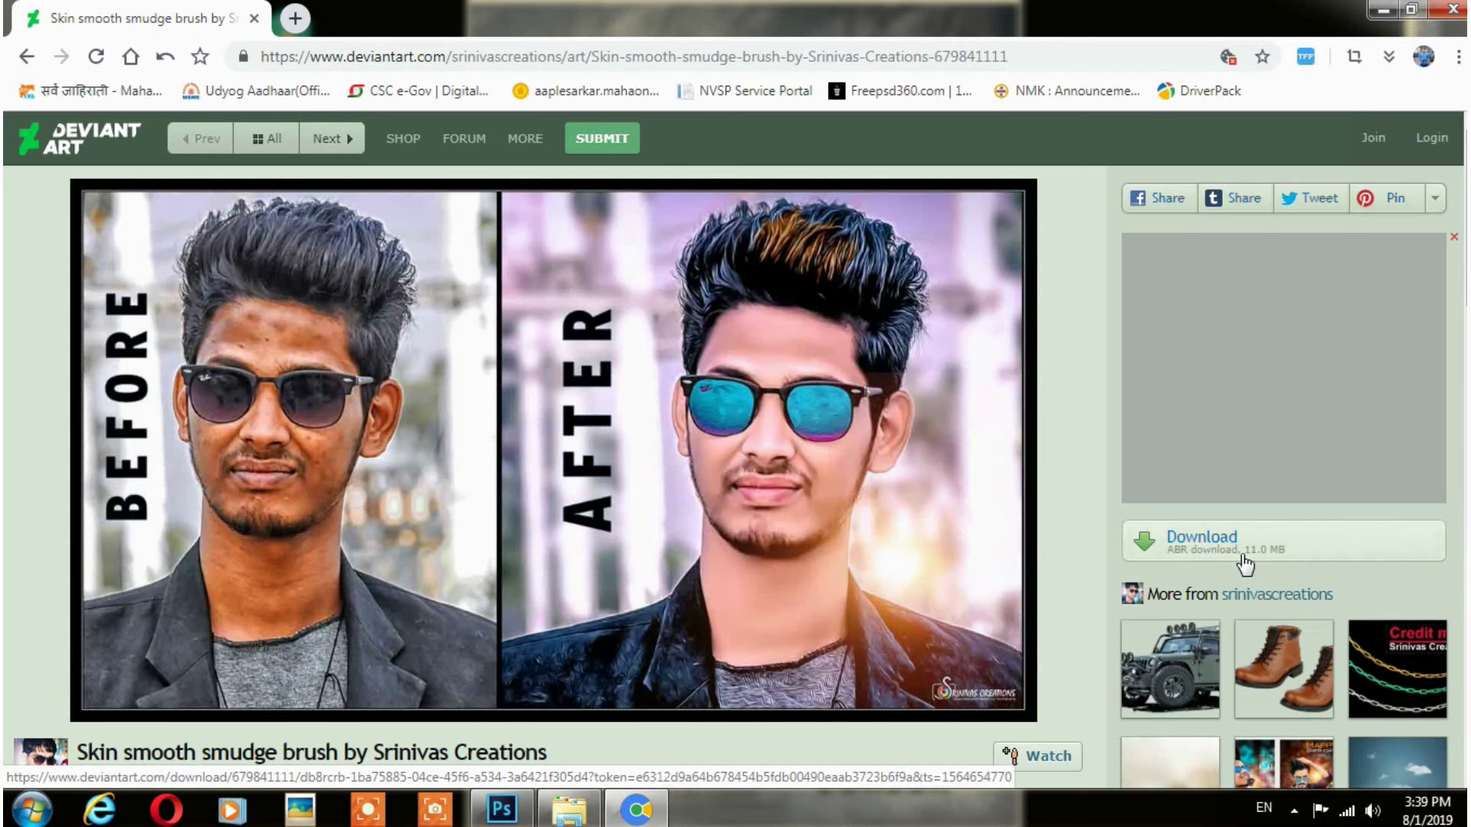
Download and save the smudge brush ABR file, then show it in its folder.
click(1251, 551)
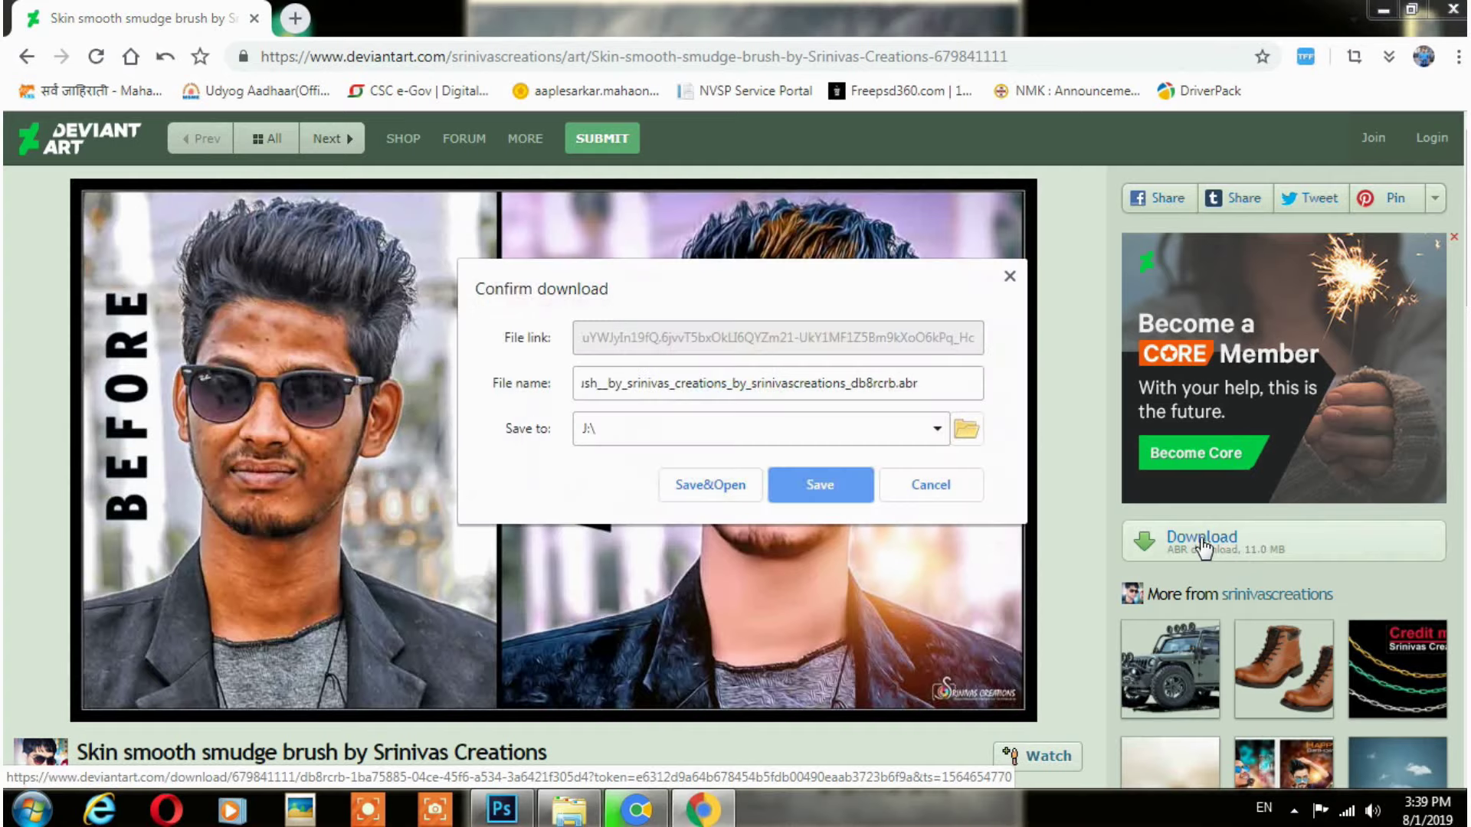
click(843, 495)
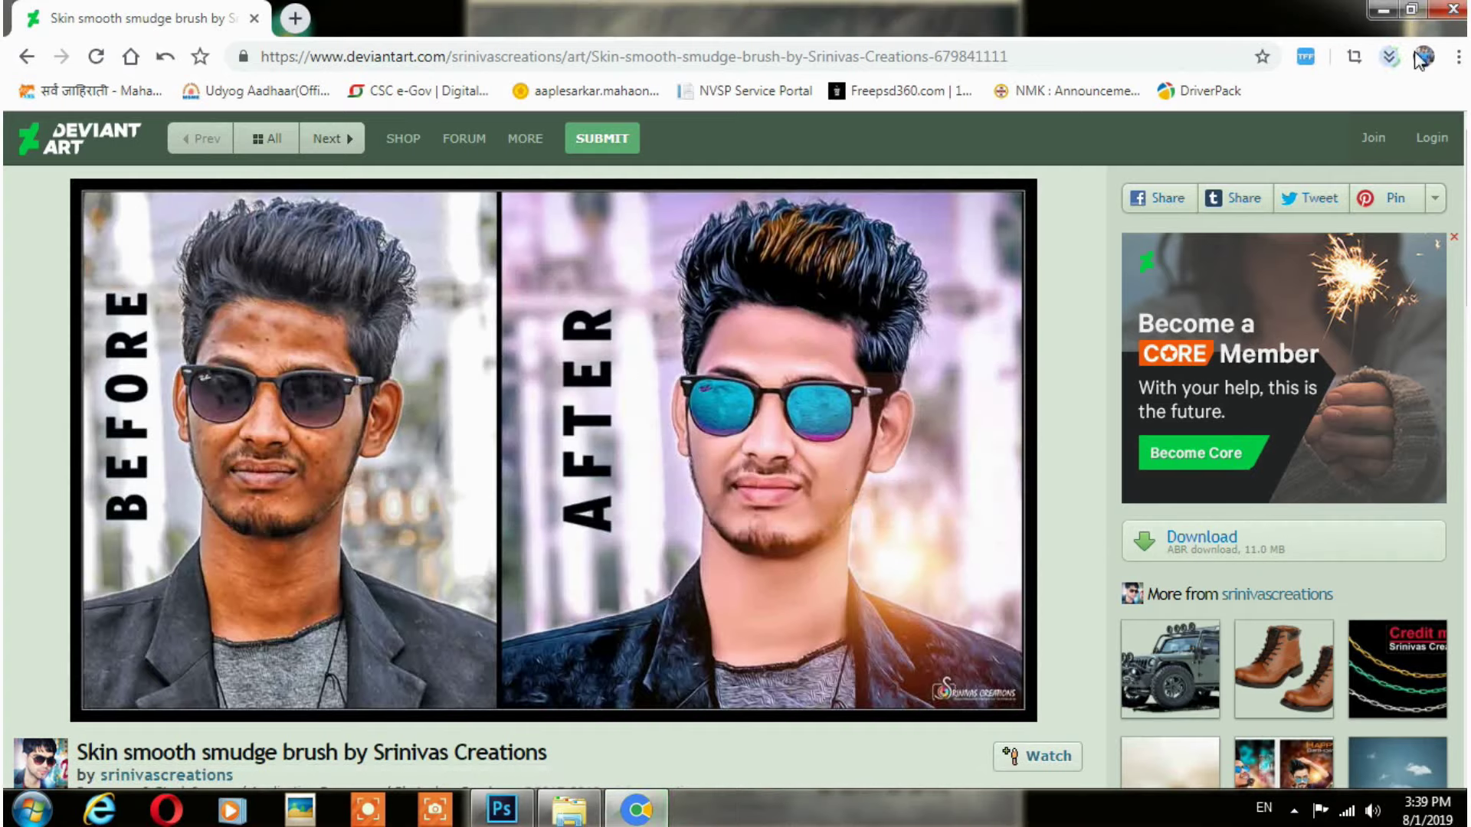
click(1383, 9)
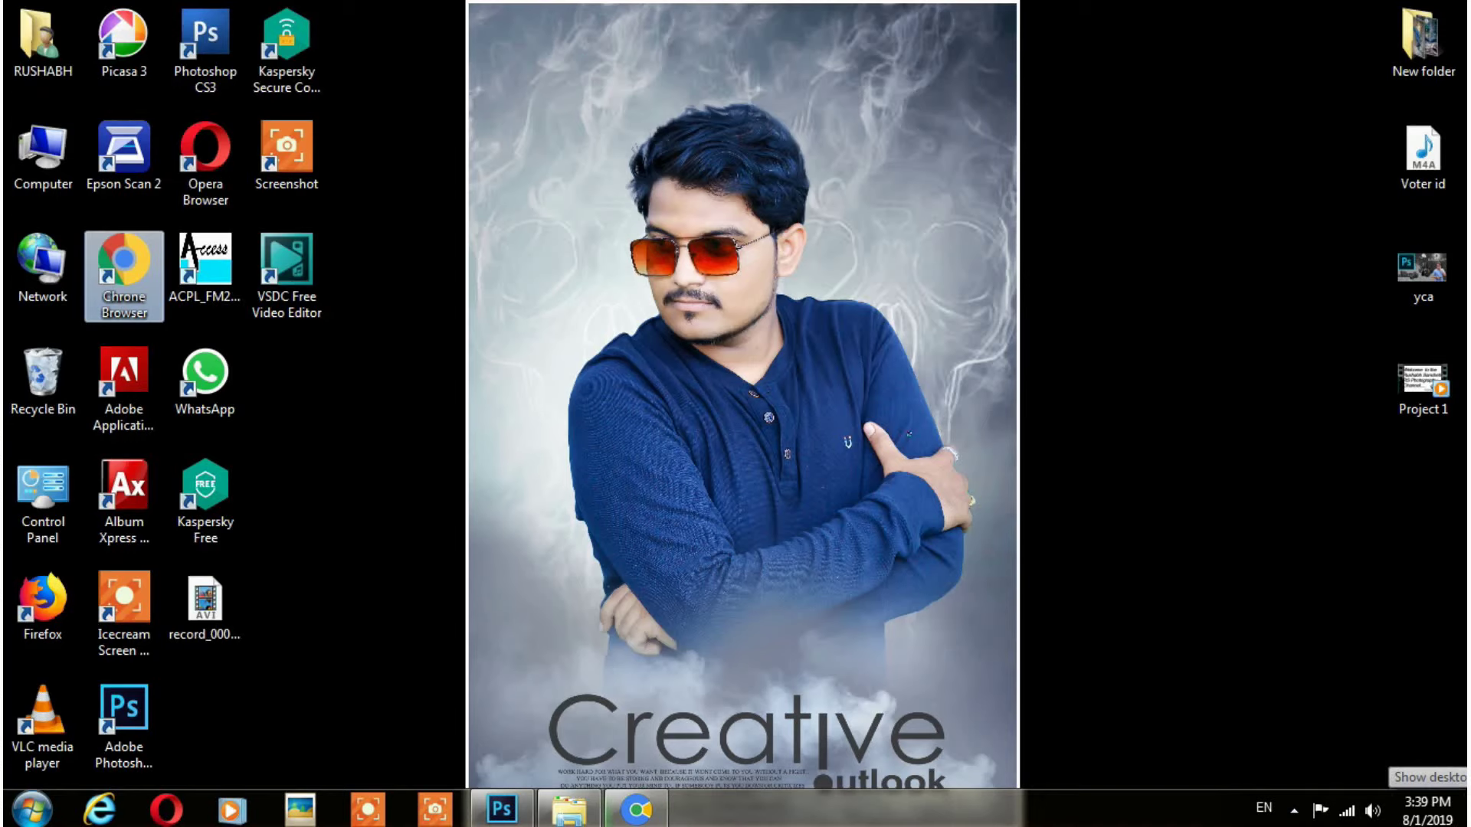
click(637, 813)
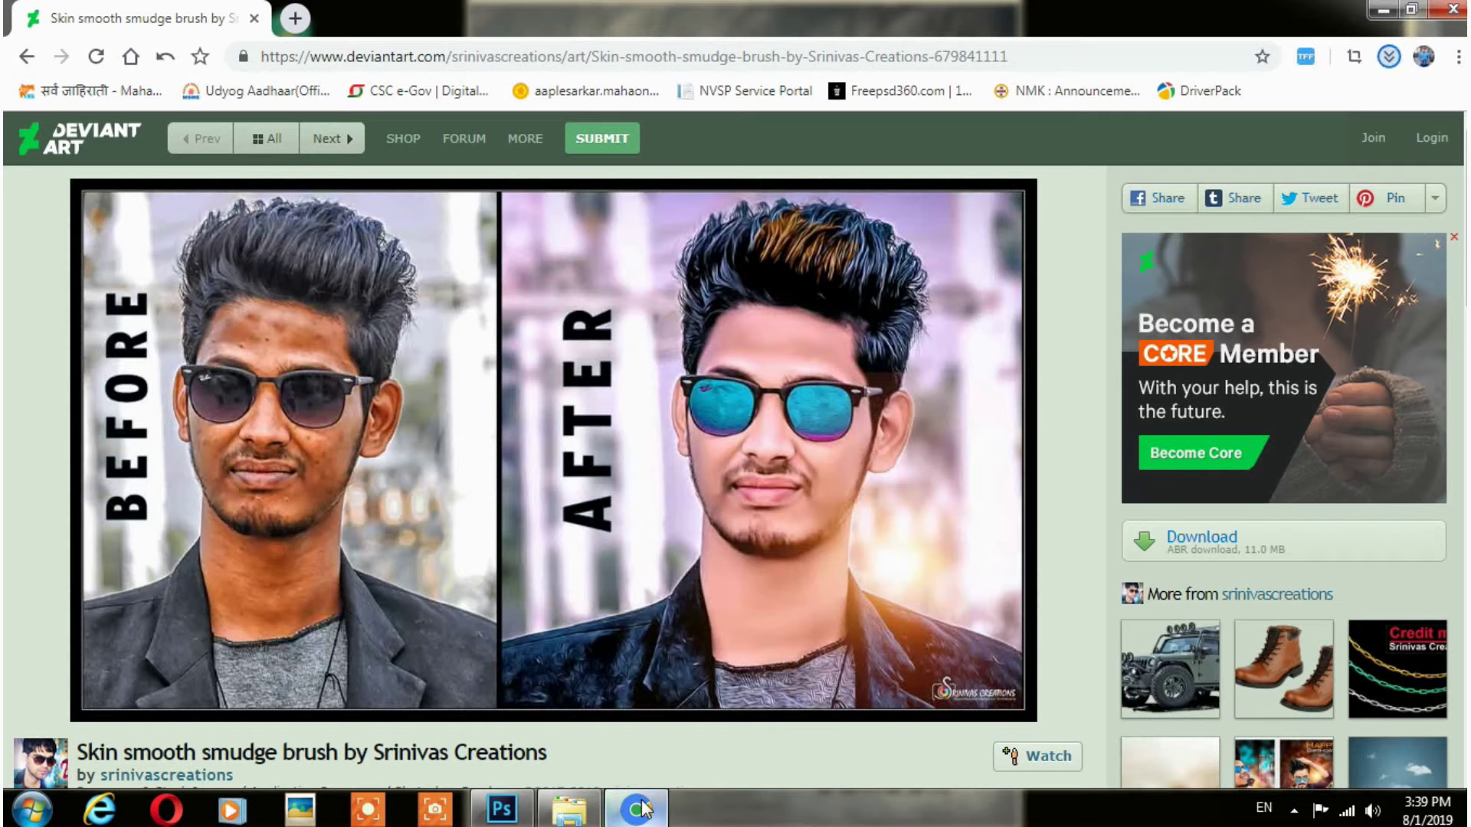
click(639, 810)
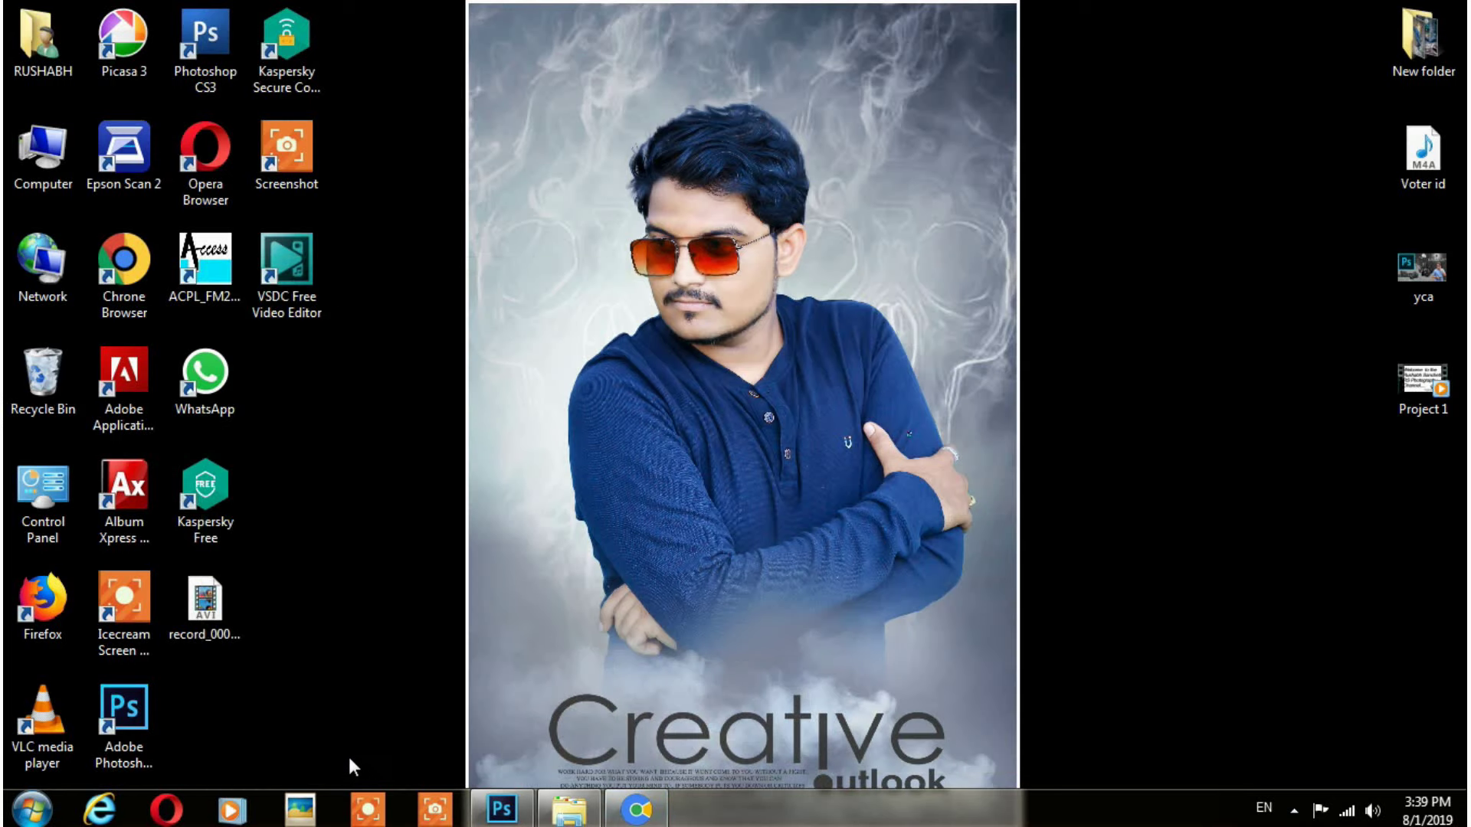
click(640, 811)
click(1384, 59)
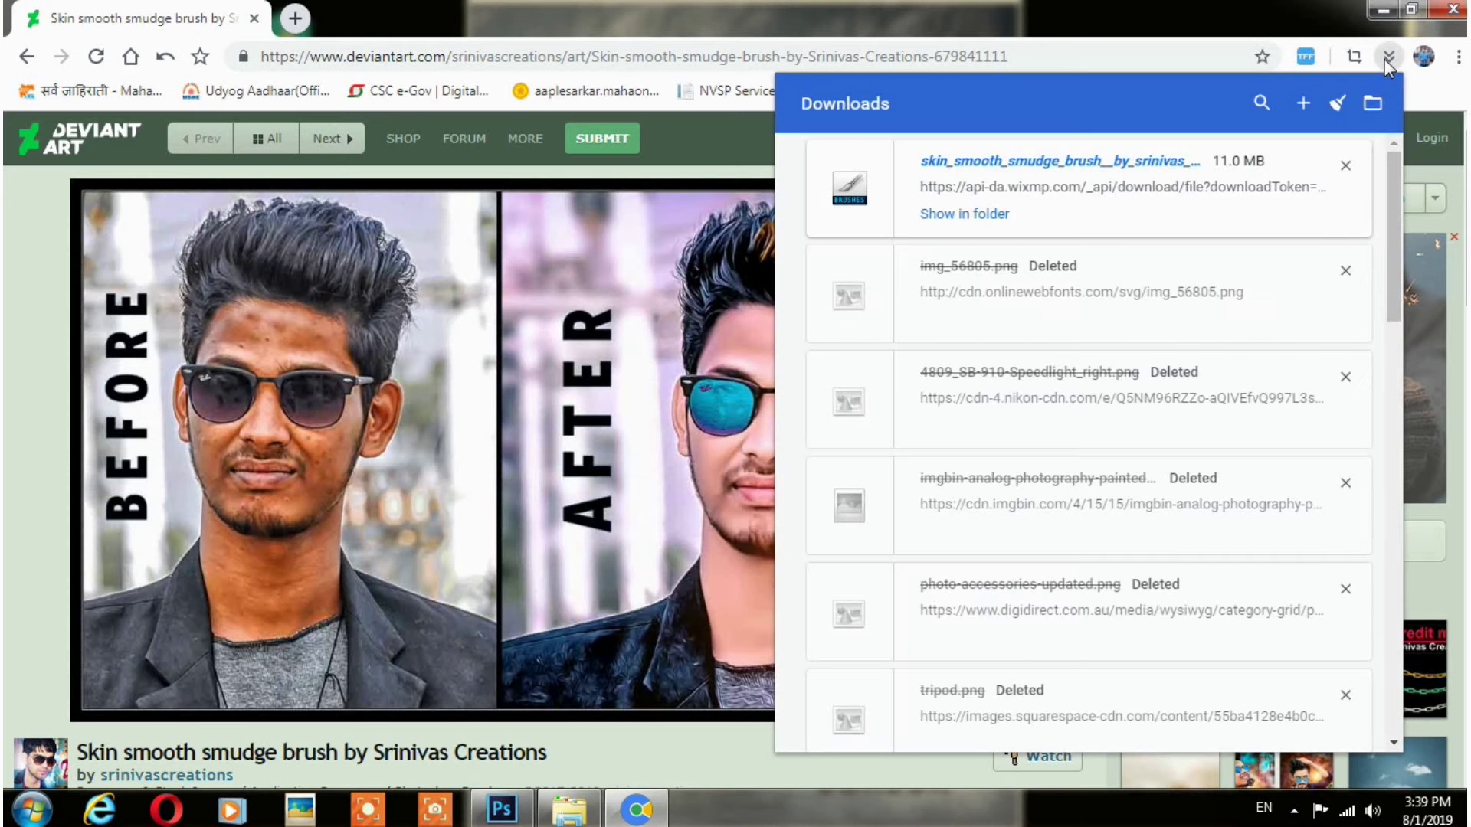
click(994, 231)
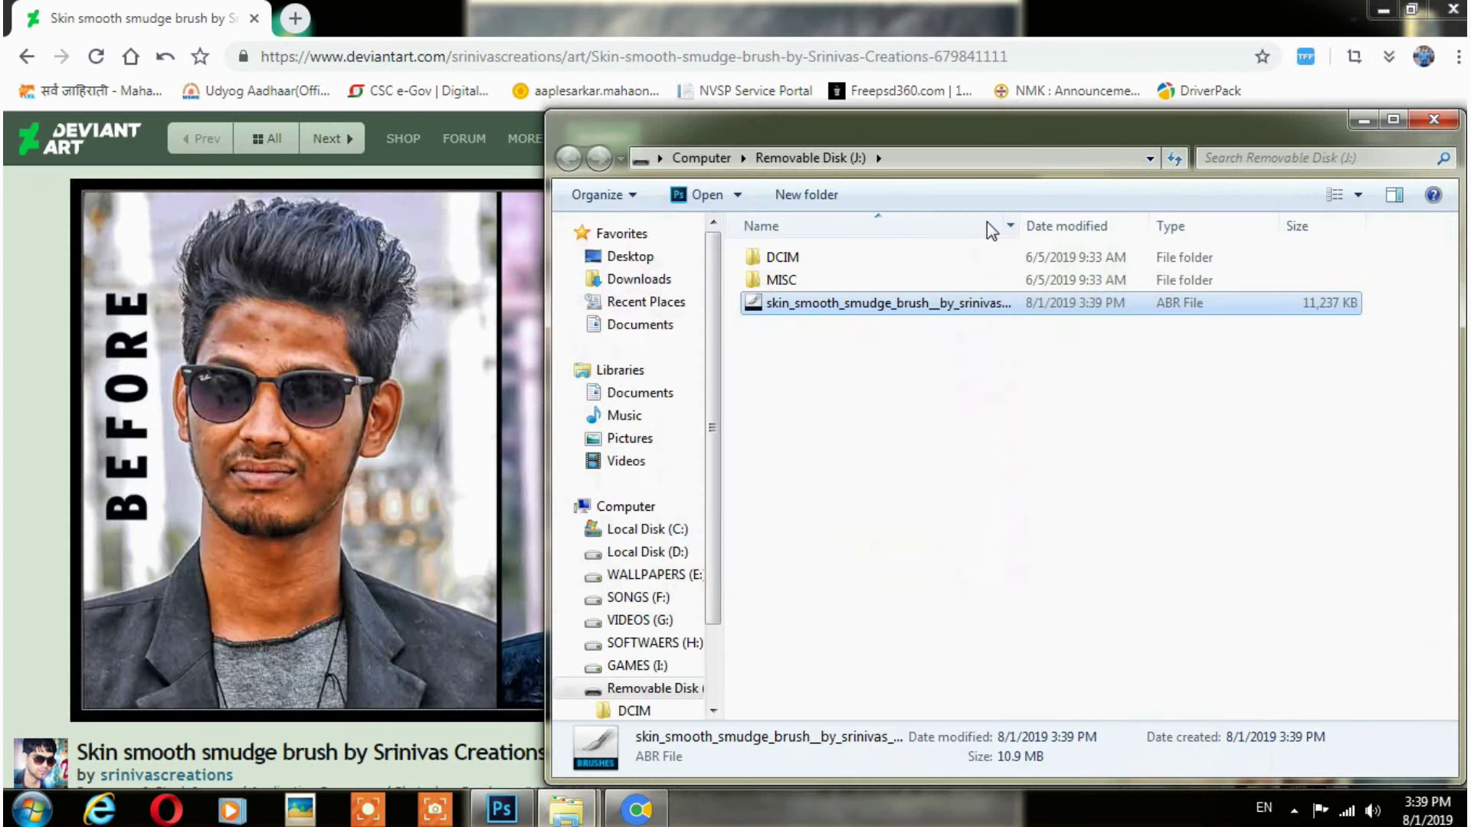
Minimize the windows and return to the portrait in Photoshop with the Move tool.
click(1370, 122)
click(1383, 10)
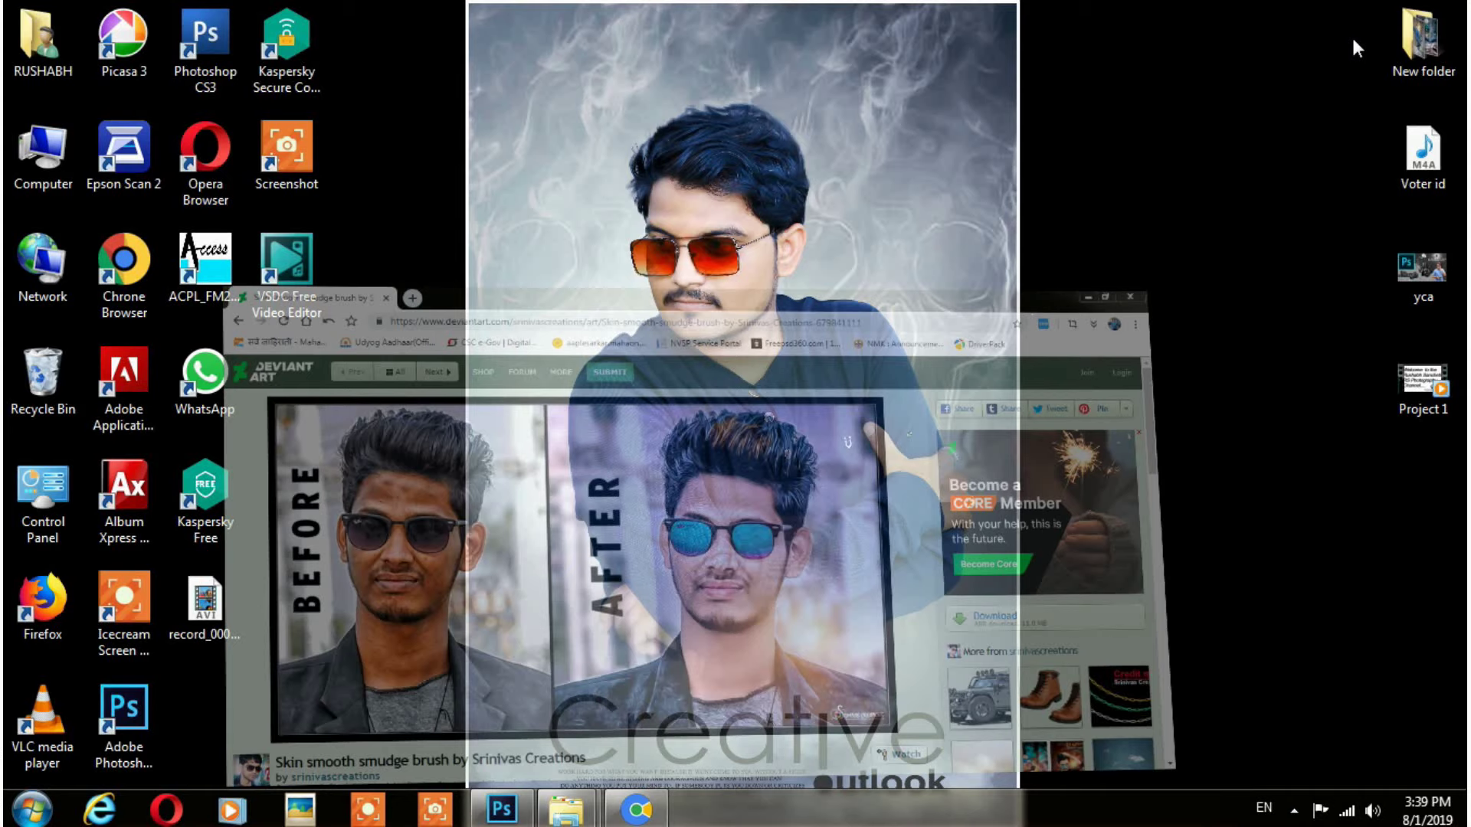
mouse_move(499, 810)
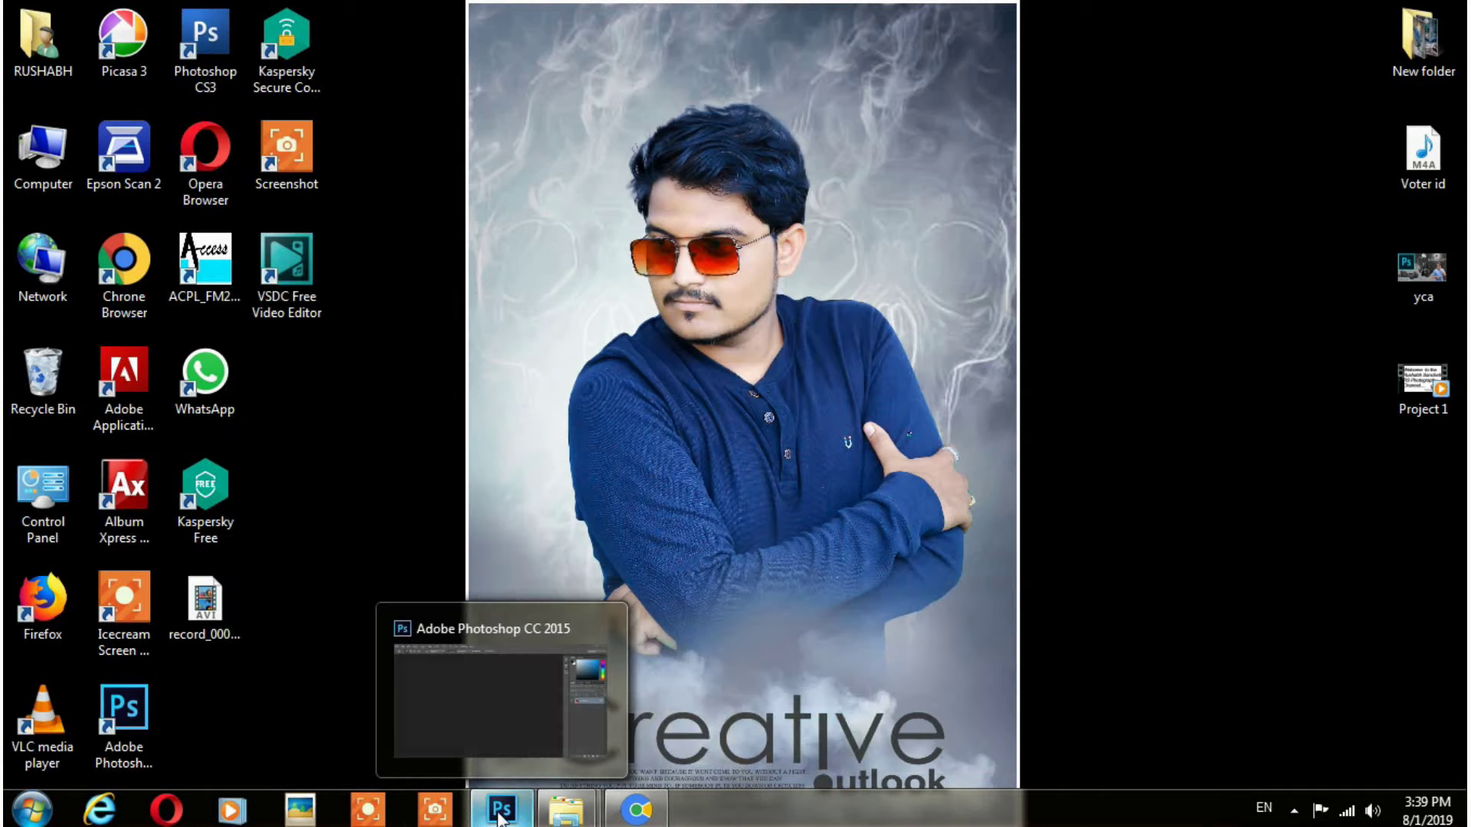
click(492, 738)
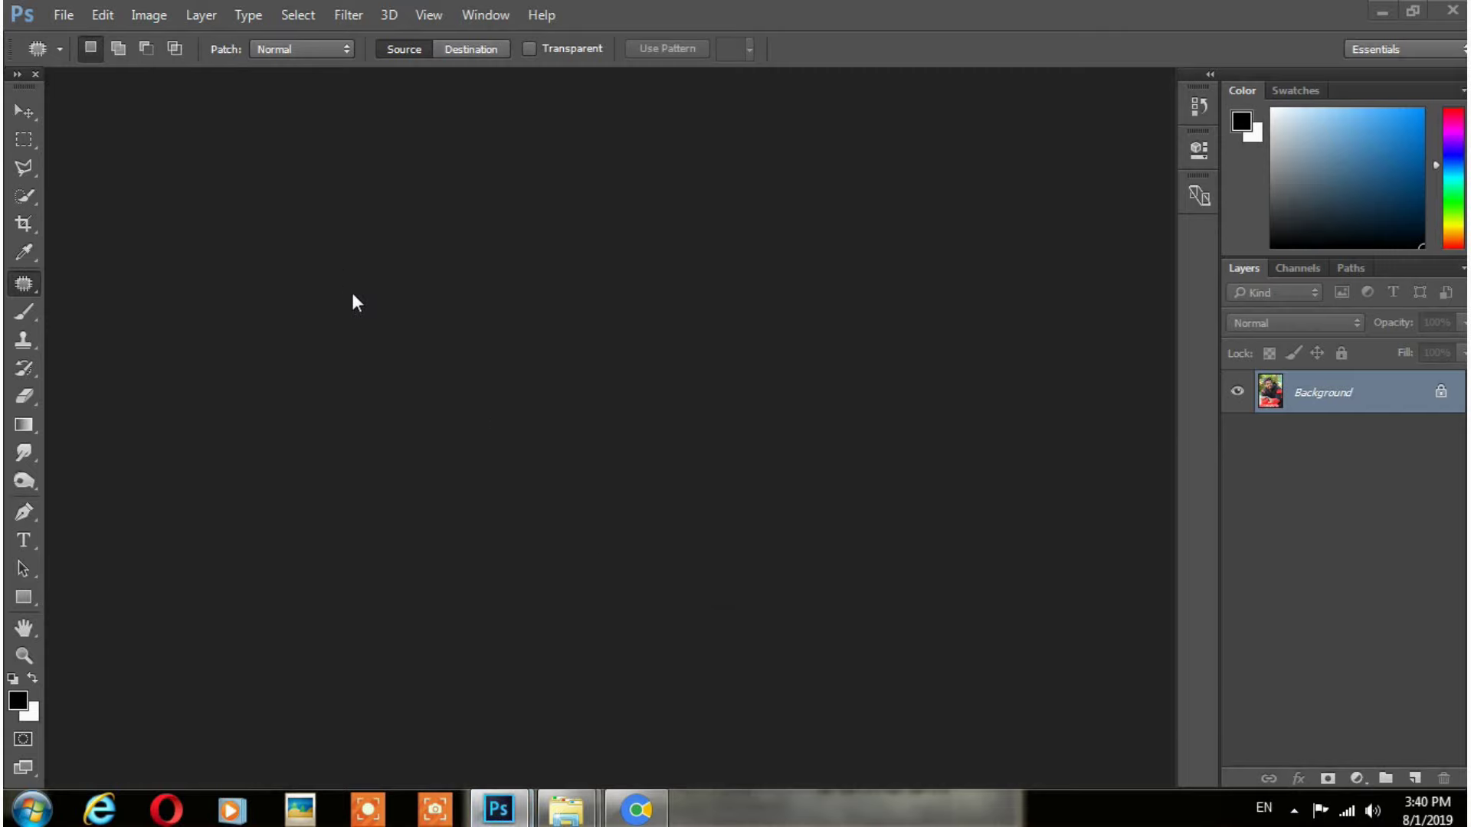
mouse_move(499, 811)
click(578, 714)
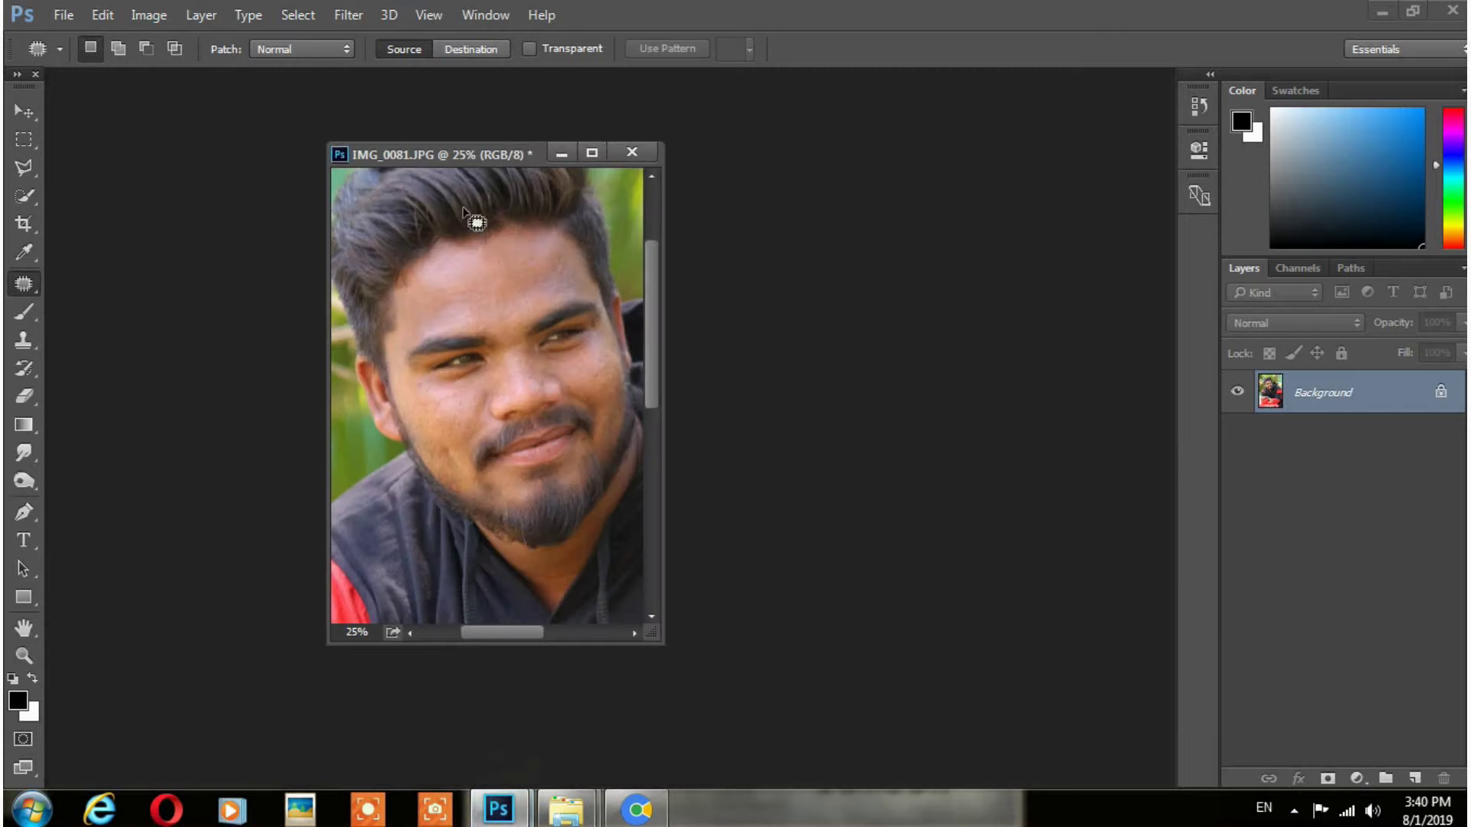
click(24, 111)
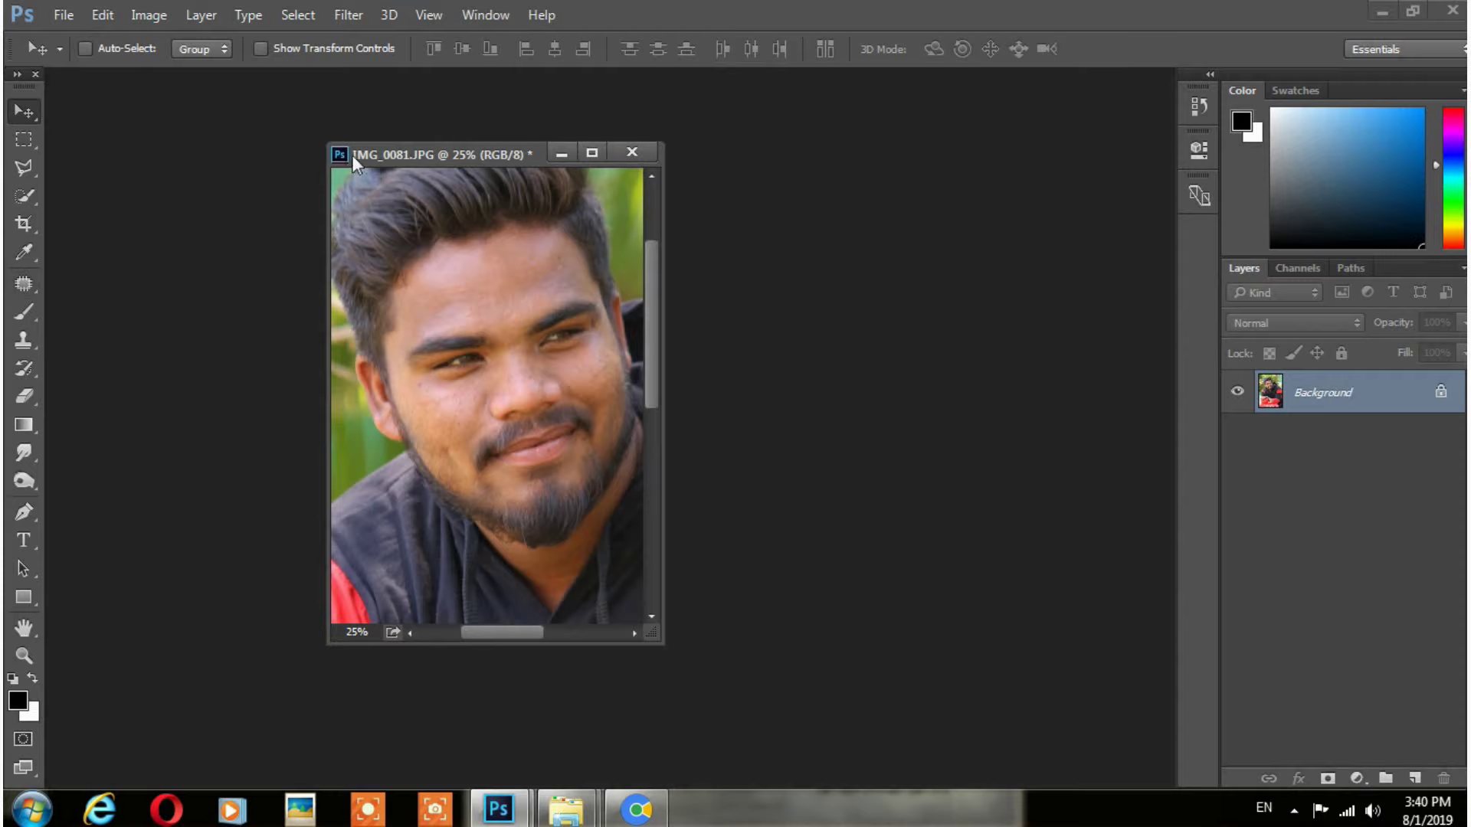
Load the downloaded skin smooth smudge ABR file into the Brush tool presets.
drag(362, 154, 397, 170)
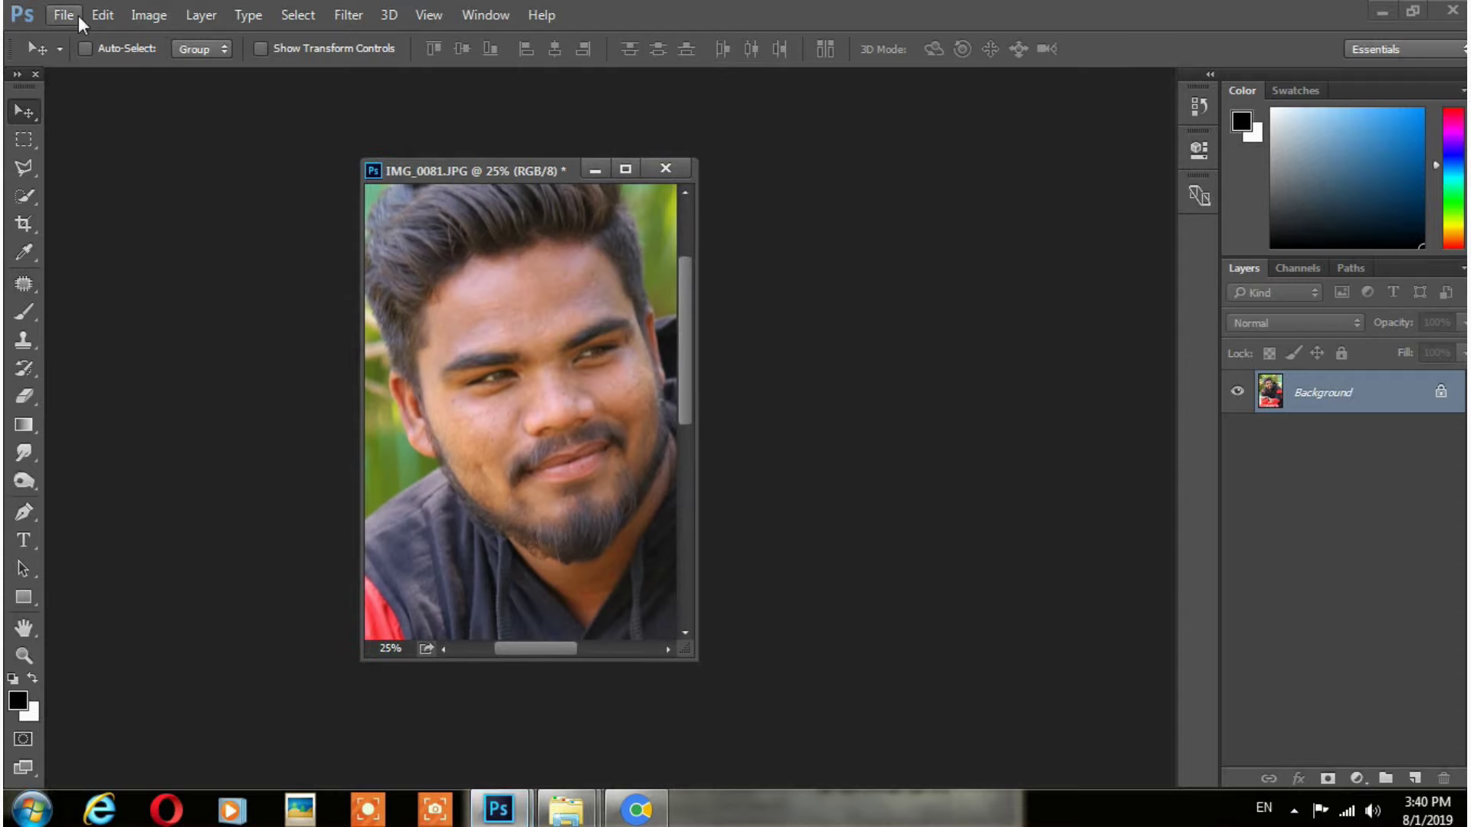
click(24, 313)
click(115, 50)
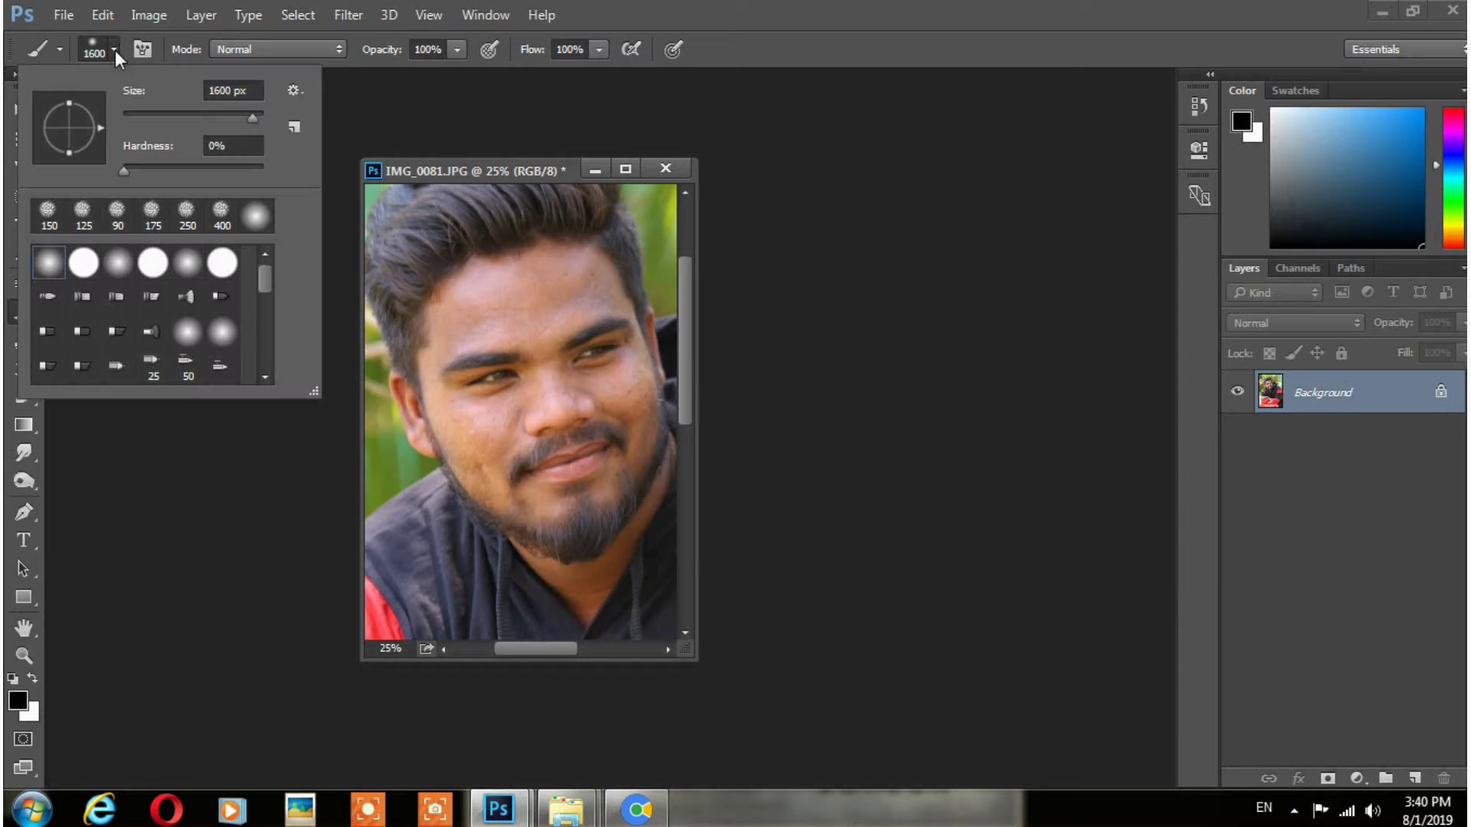
click(115, 49)
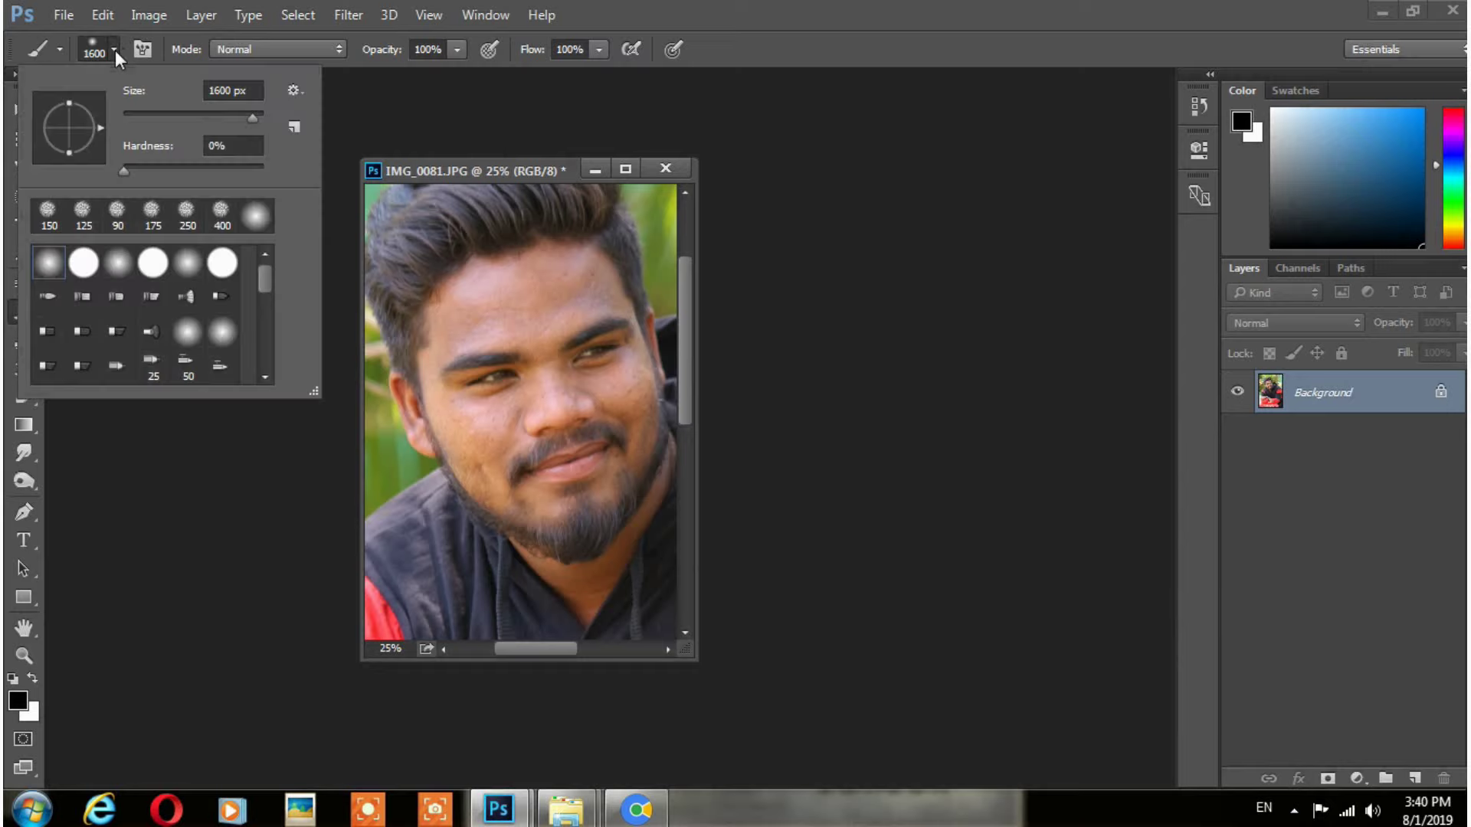
click(293, 90)
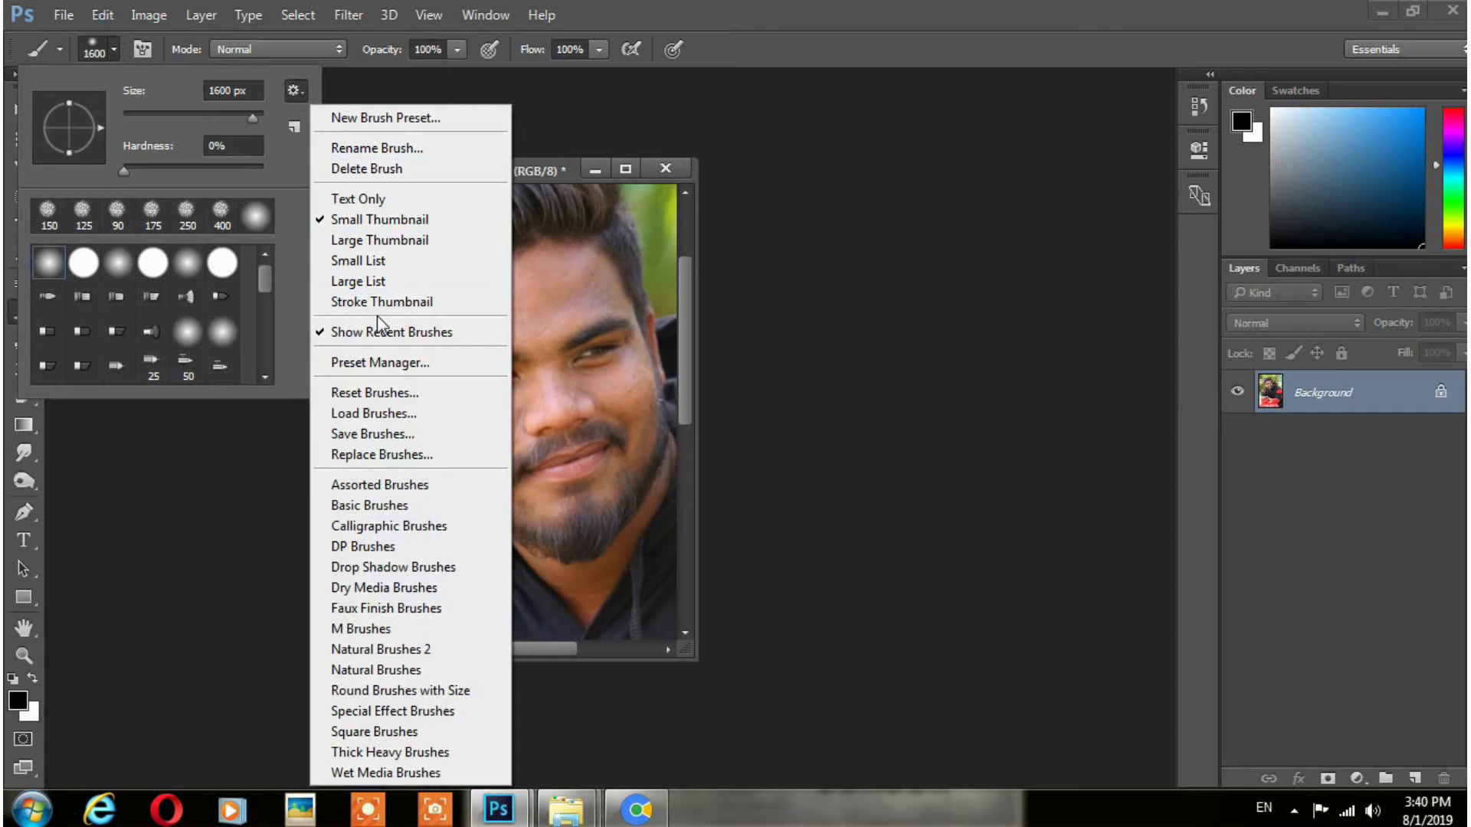
click(375, 414)
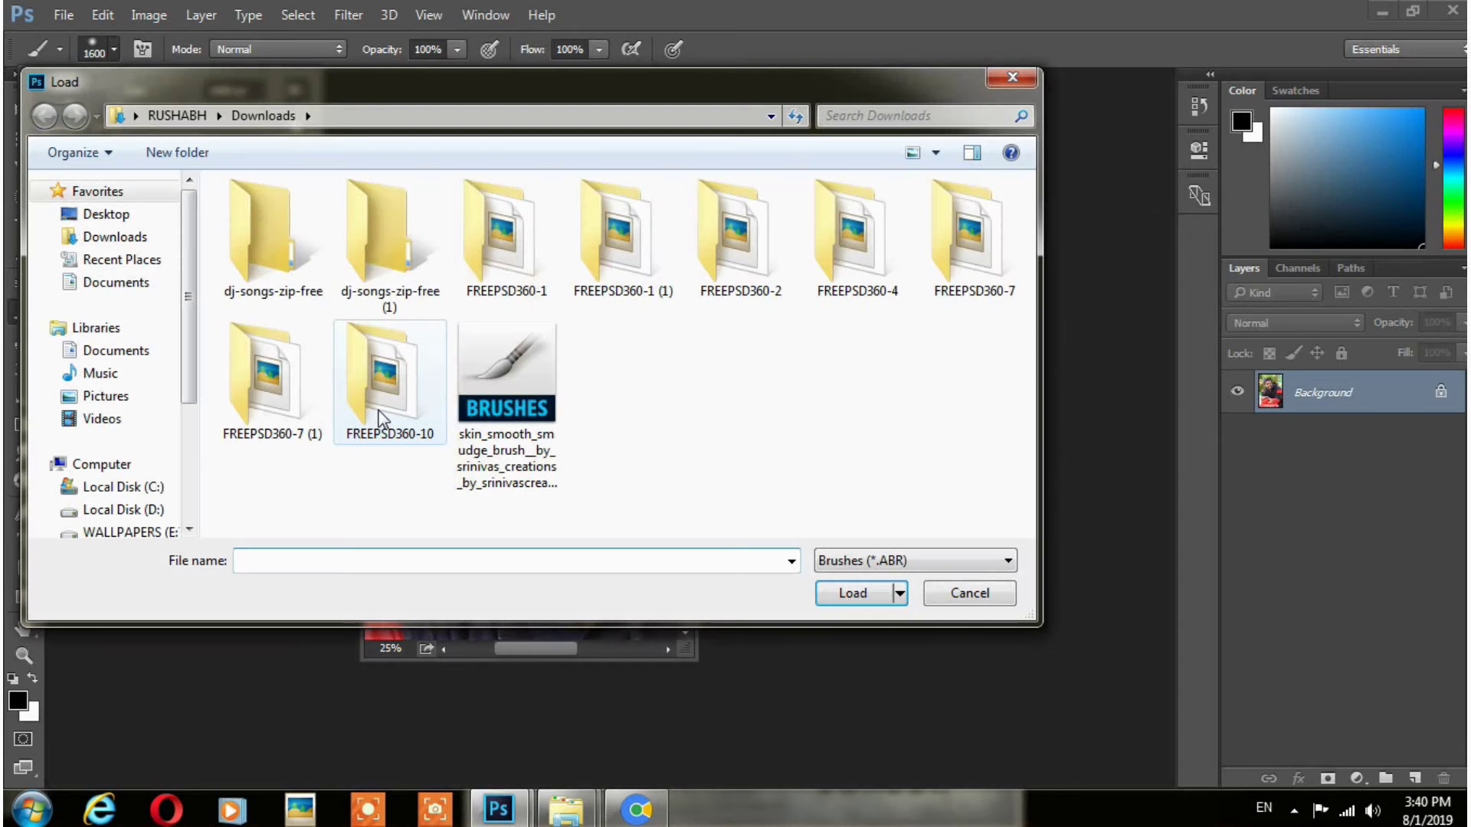
click(518, 419)
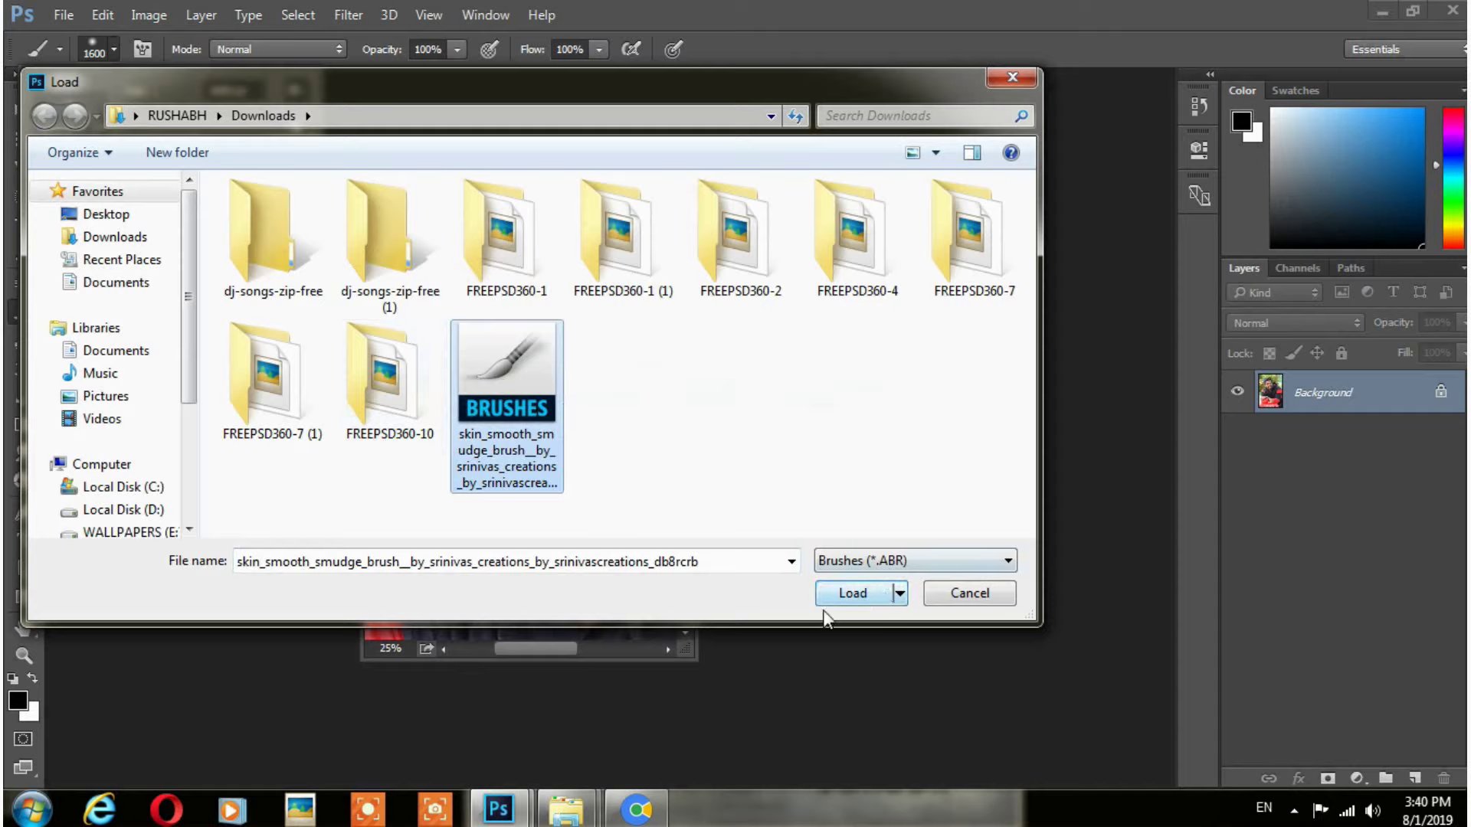
click(967, 595)
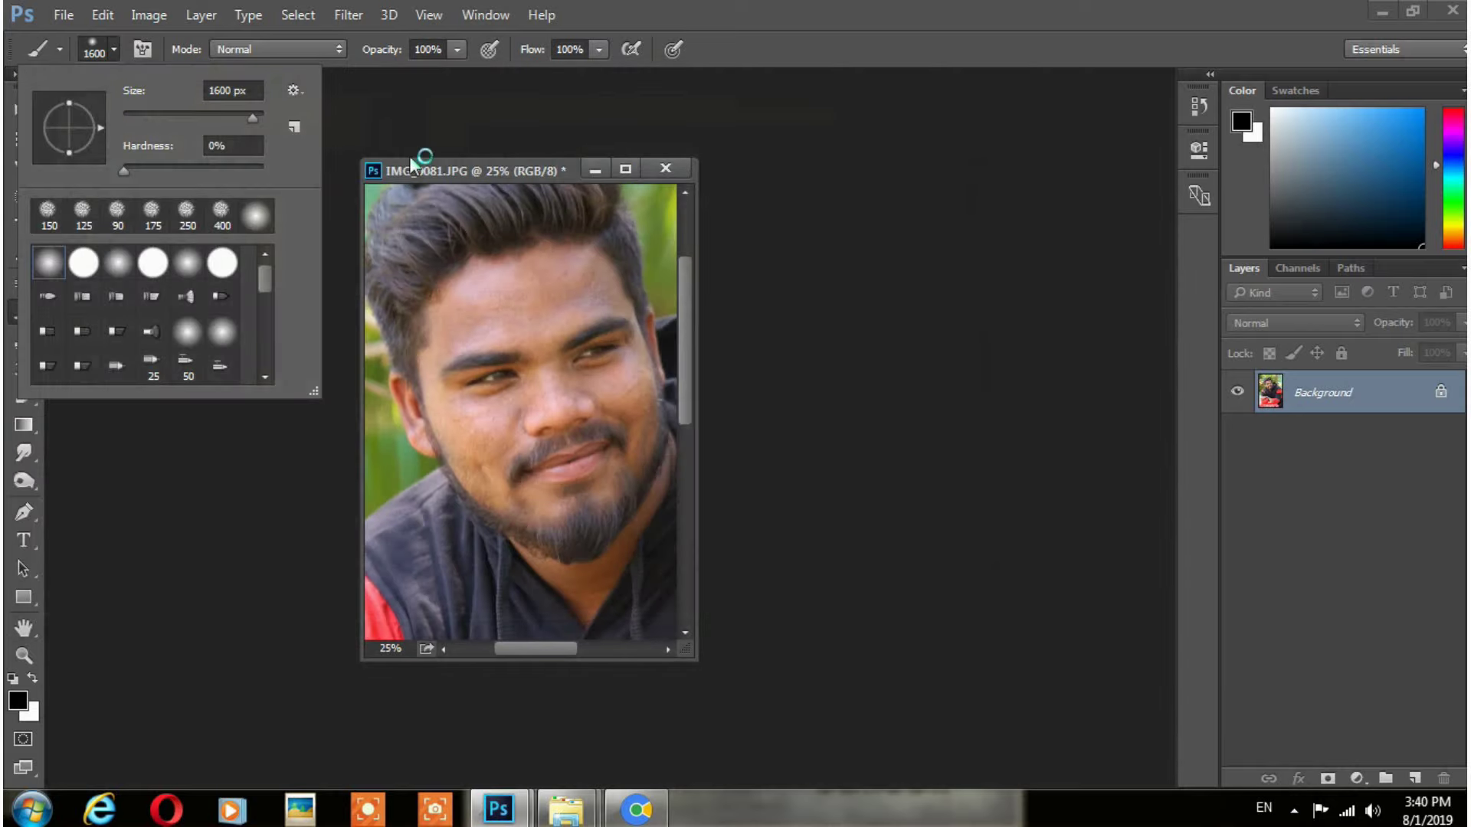
Pick the 104 px brush at about 16% opacity, then switch to Smudge at 10% strength.
drag(265, 278, 256, 366)
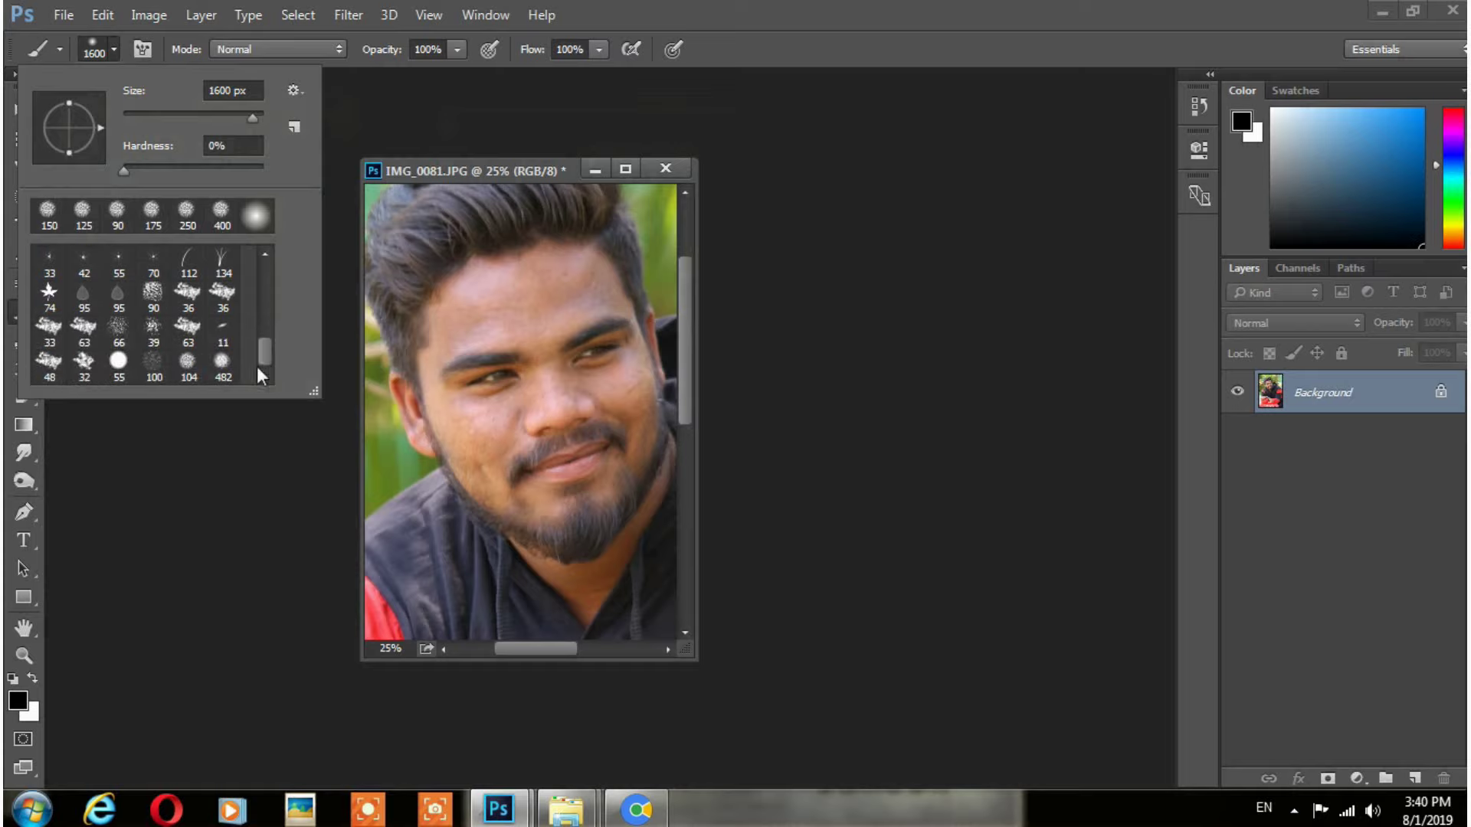
double_click(189, 362)
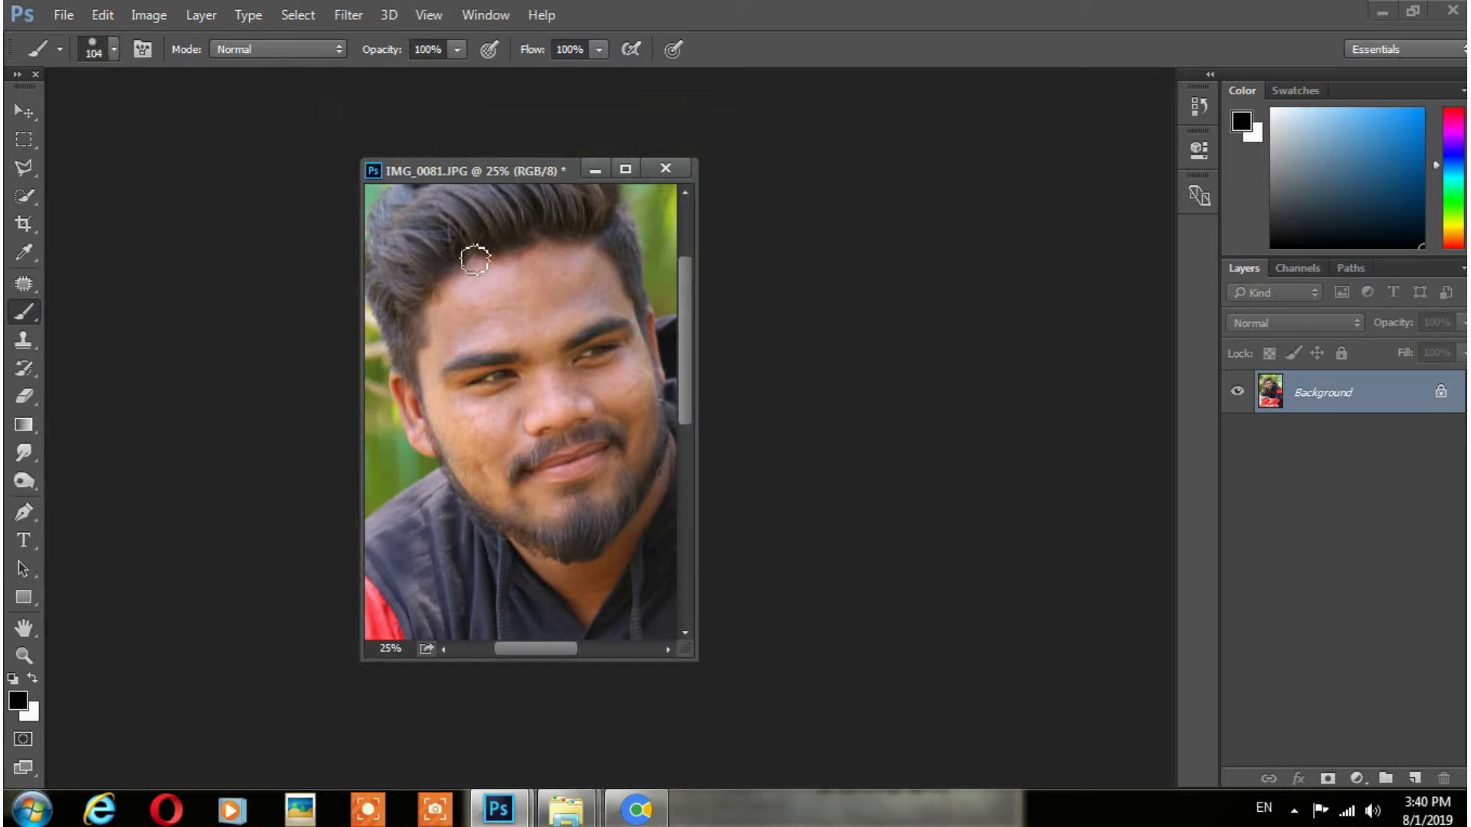
click(457, 50)
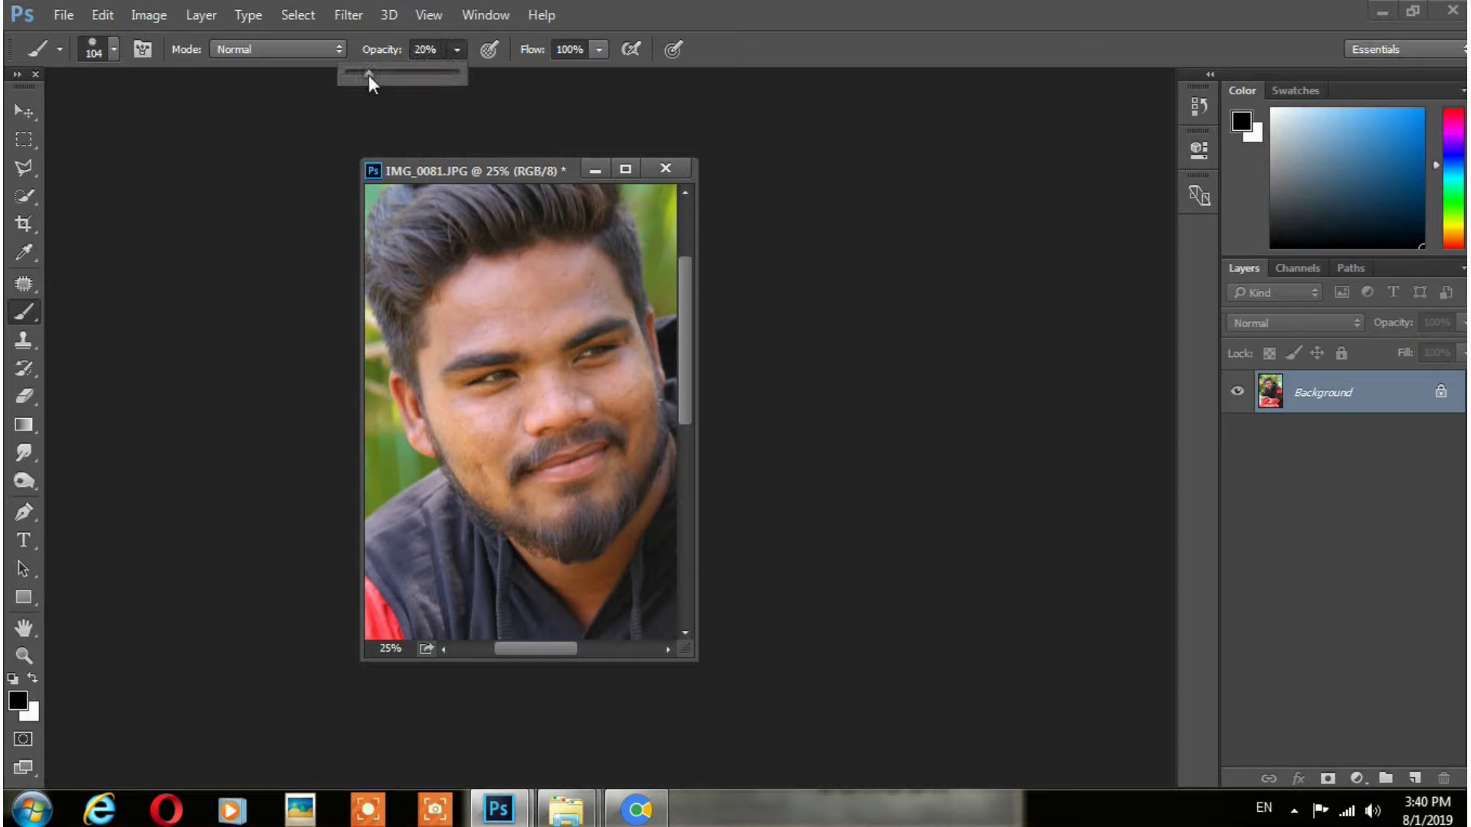
drag(369, 75, 365, 75)
key(r)
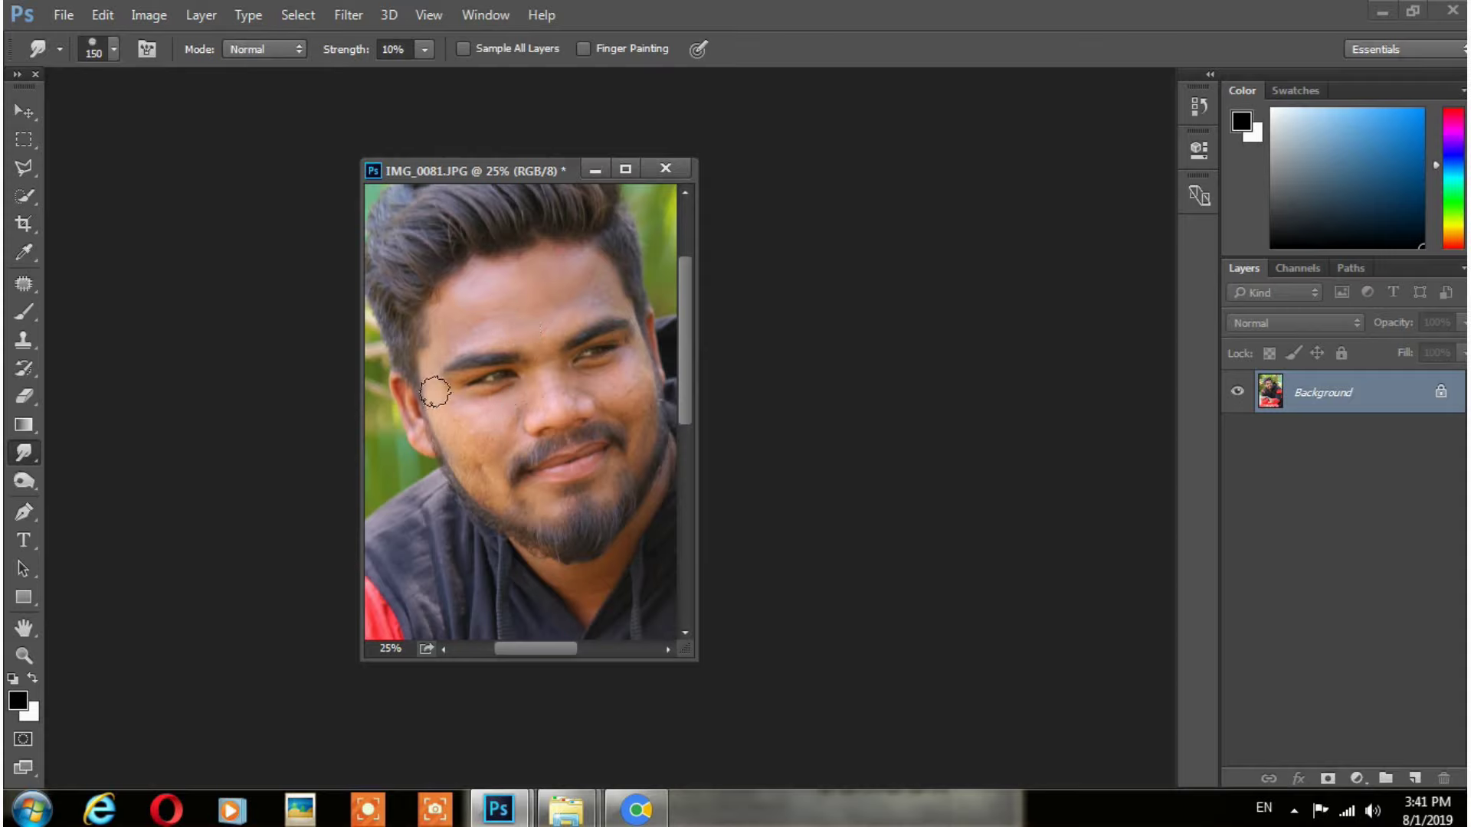
Smudge the cheek edge, left cheek along the beard, and between the eyebrows, resizing the brush (90–125 px).
key(bracketleft)
key(bracketleft)
mouse_move(632, 377)
mouse_down()
mouse_move(635, 355)
mouse_move(646, 428)
mouse_move(631, 394)
mouse_move(651, 398)
mouse_move(639, 438)
mouse_move(643, 344)
mouse_move(617, 398)
mouse_move(643, 410)
mouse_move(636, 375)
mouse_move(647, 388)
mouse_move(656, 345)
mouse_move(630, 301)
mouse_move(611, 314)
mouse_move(615, 268)
mouse_move(635, 315)
mouse_move(599, 274)
mouse_move(612, 297)
mouse_move(590, 332)
mouse_up()
key(bracketleft)
key(bracketleft)
key(bracketleft)
key(bracketright)
key(bracketright)
mouse_move(496, 477)
mouse_down()
mouse_move(486, 486)
mouse_move(470, 443)
mouse_move(518, 437)
mouse_move(493, 493)
mouse_move(476, 483)
mouse_move(563, 504)
mouse_move(545, 513)
mouse_move(618, 485)
mouse_move(604, 492)
mouse_up()
mouse_move(529, 334)
mouse_down()
mouse_move(509, 358)
mouse_move(519, 325)
mouse_move(490, 327)
mouse_up()
key(bracketright)
click(24, 655)
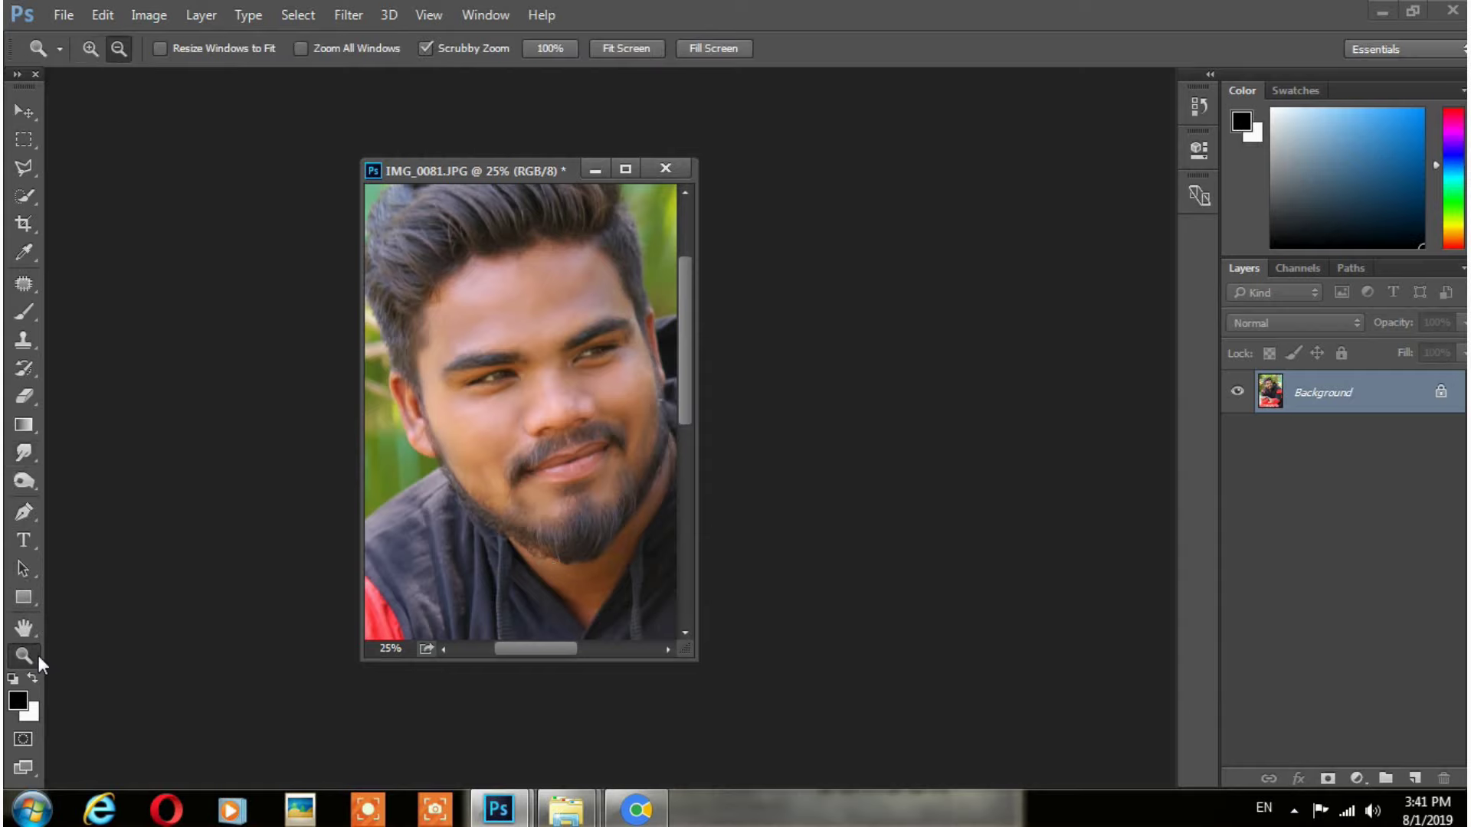
Zoom out to the whole photo and apply a Curves lift of Input 120 to Output 138.
alt+click(465, 474)
alt+click(465, 473)
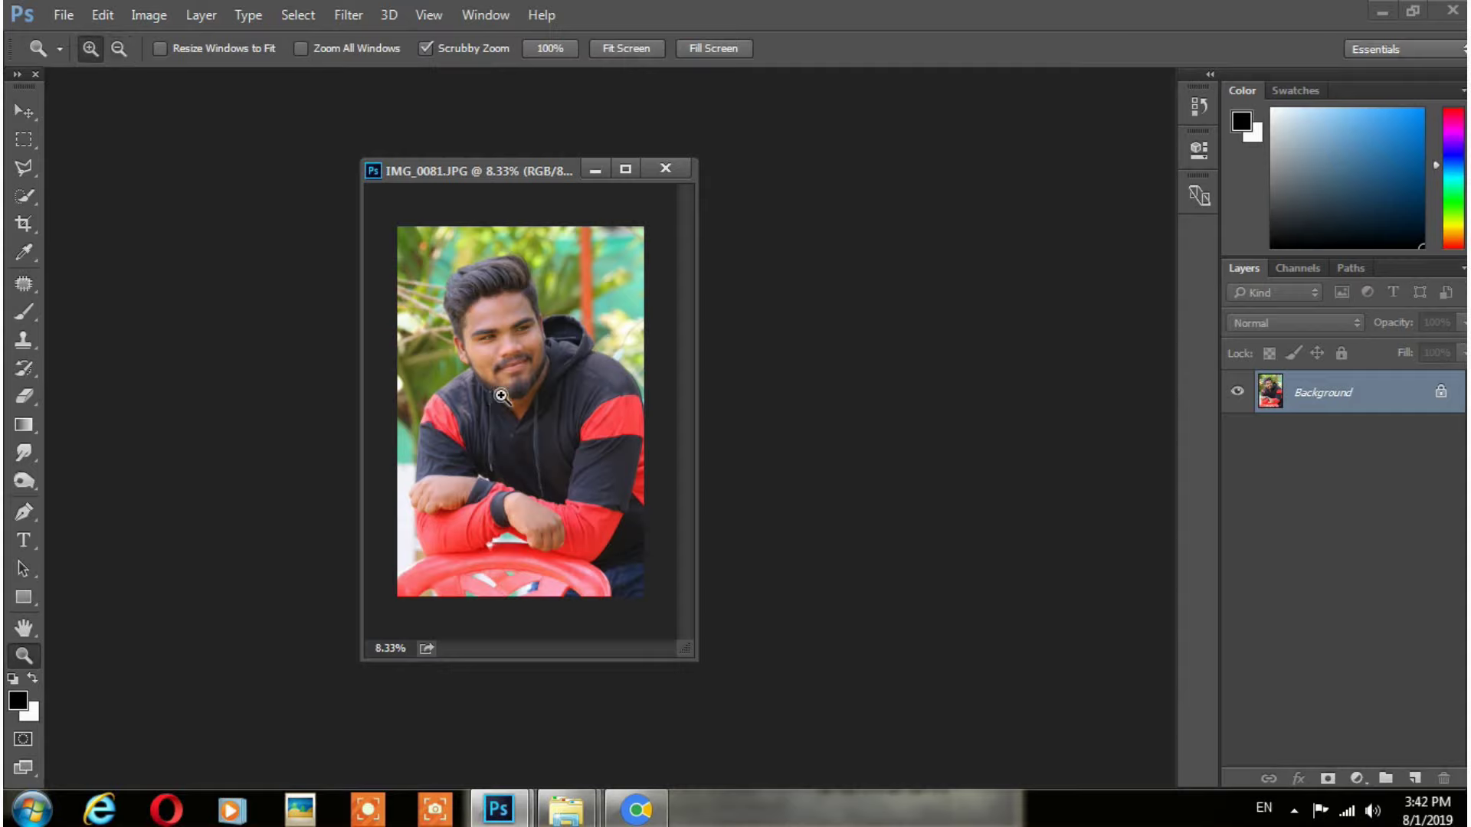
click(501, 396)
alt+click(494, 389)
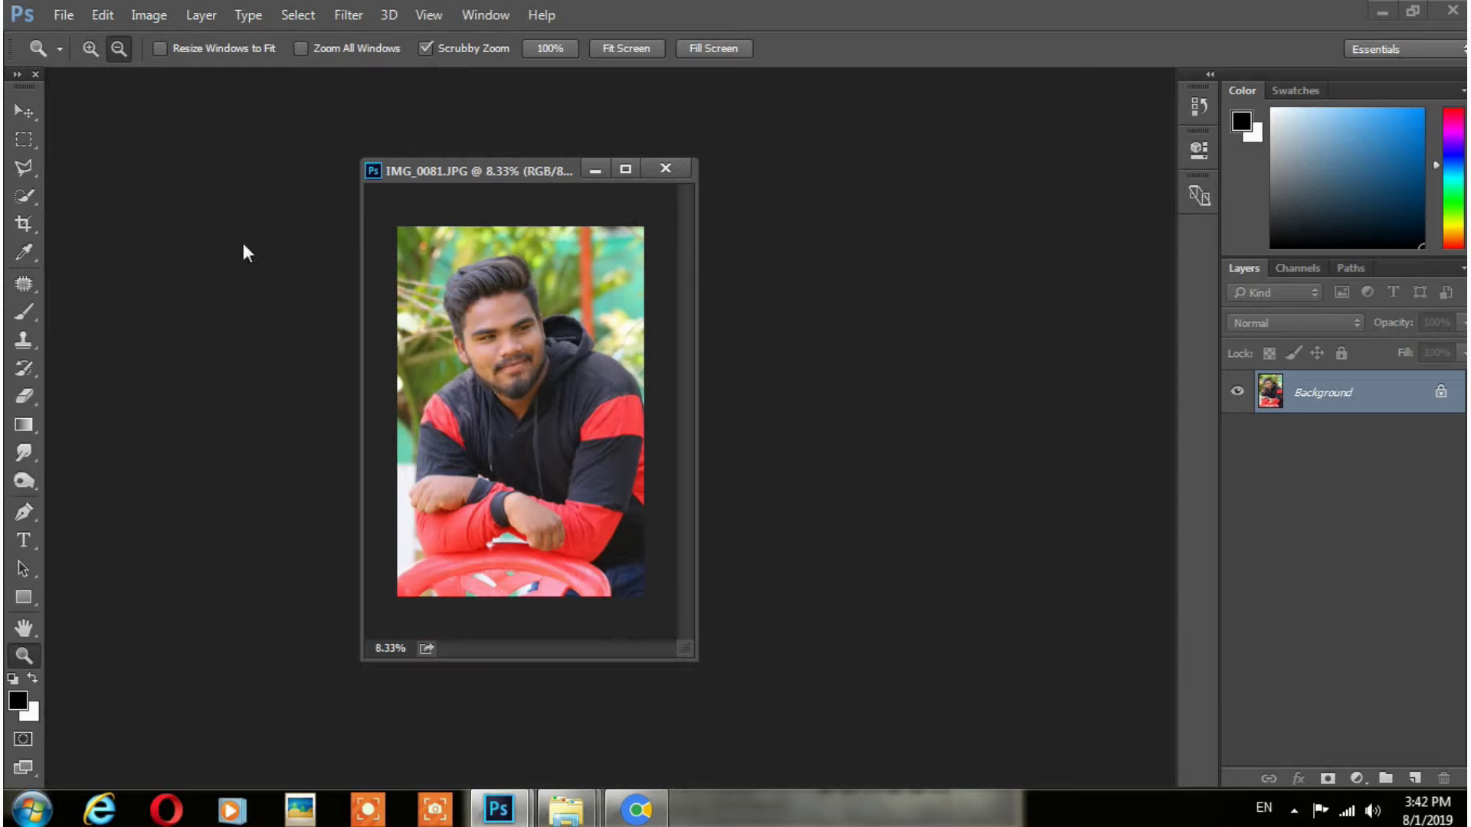
click(23, 112)
key(ctrl+m)
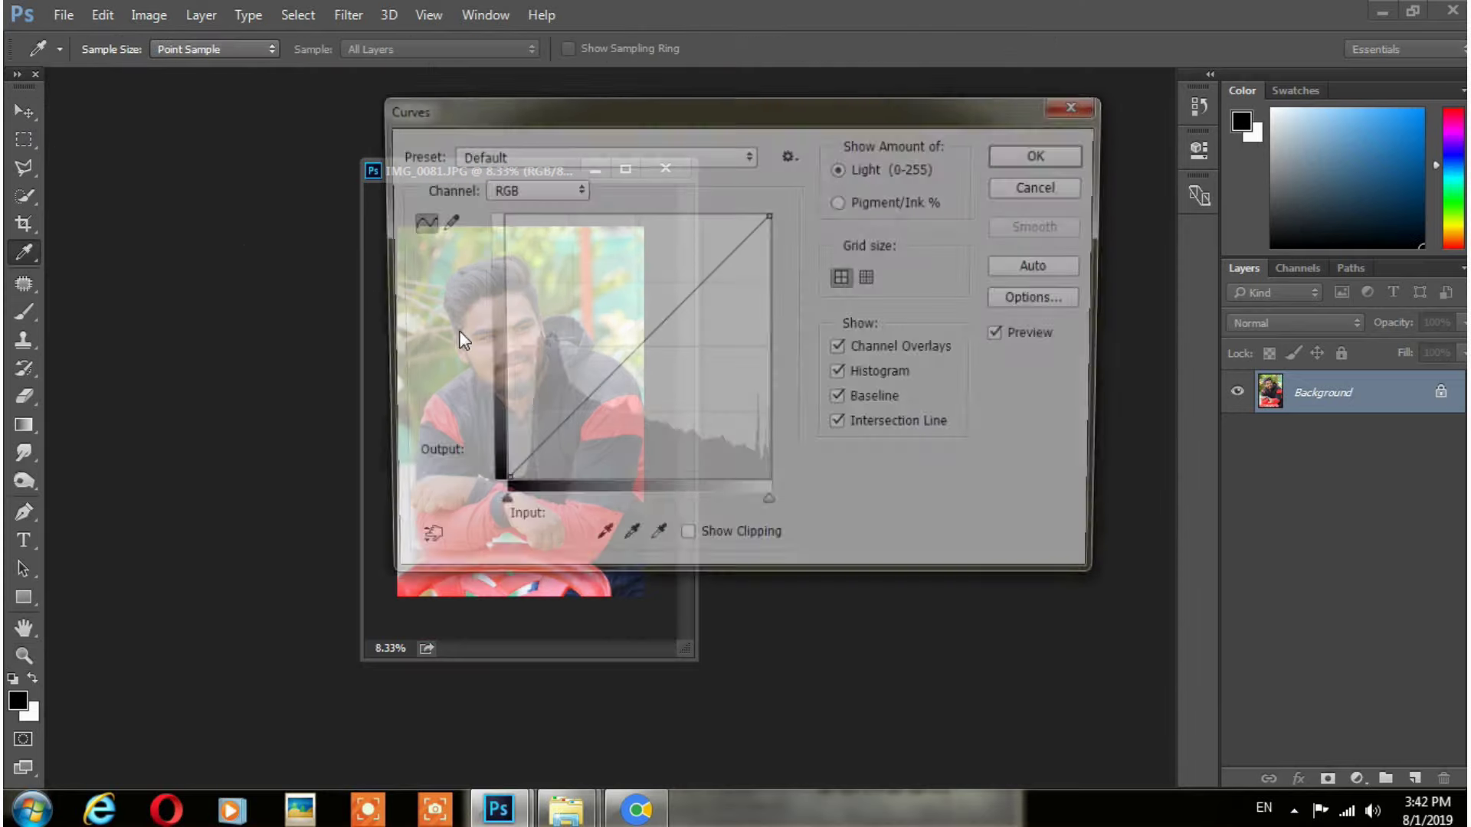
drag(613, 103, 1003, 135)
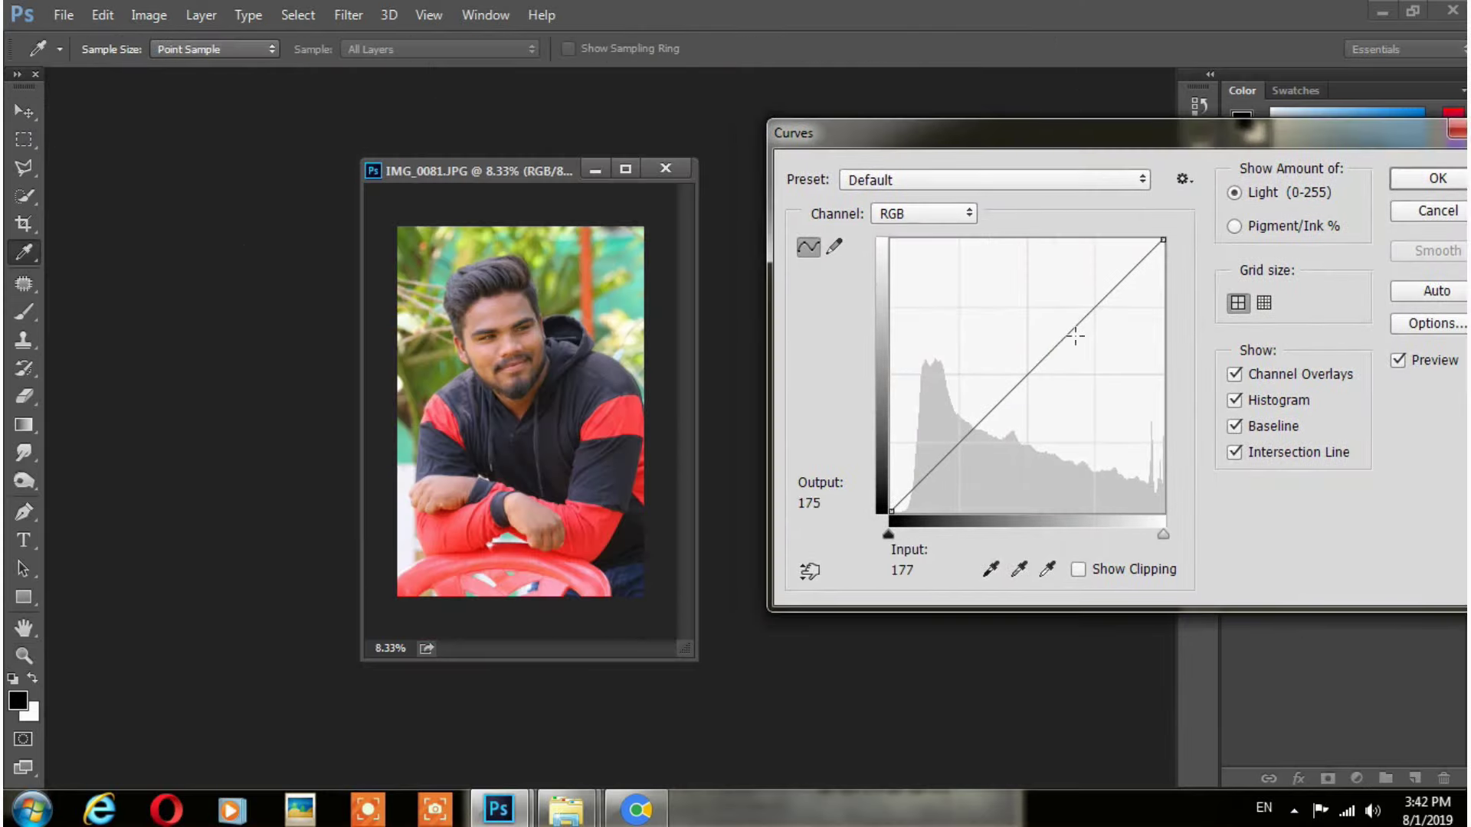
drag(1027, 371, 1019, 364)
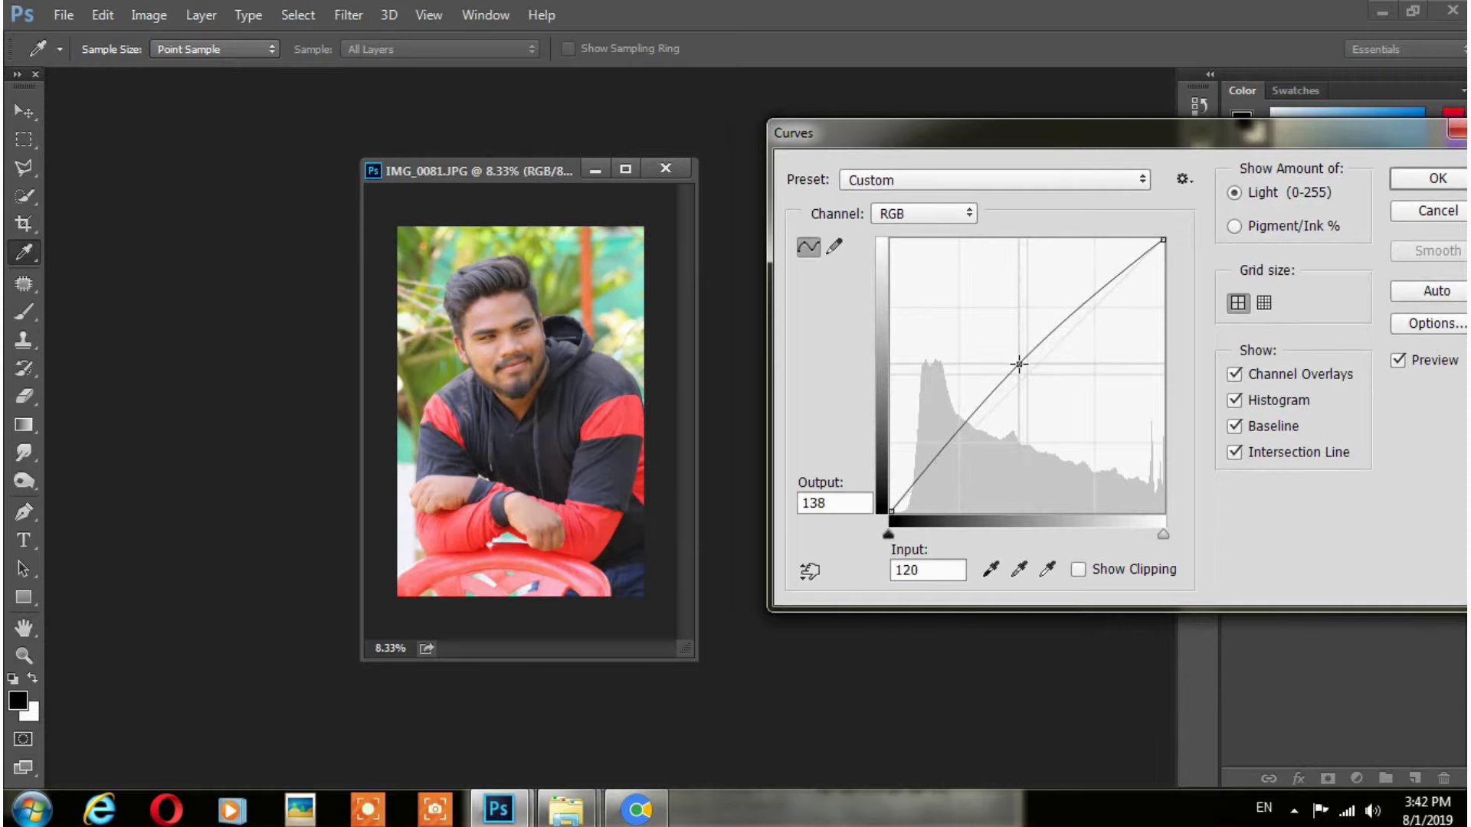
click(1438, 179)
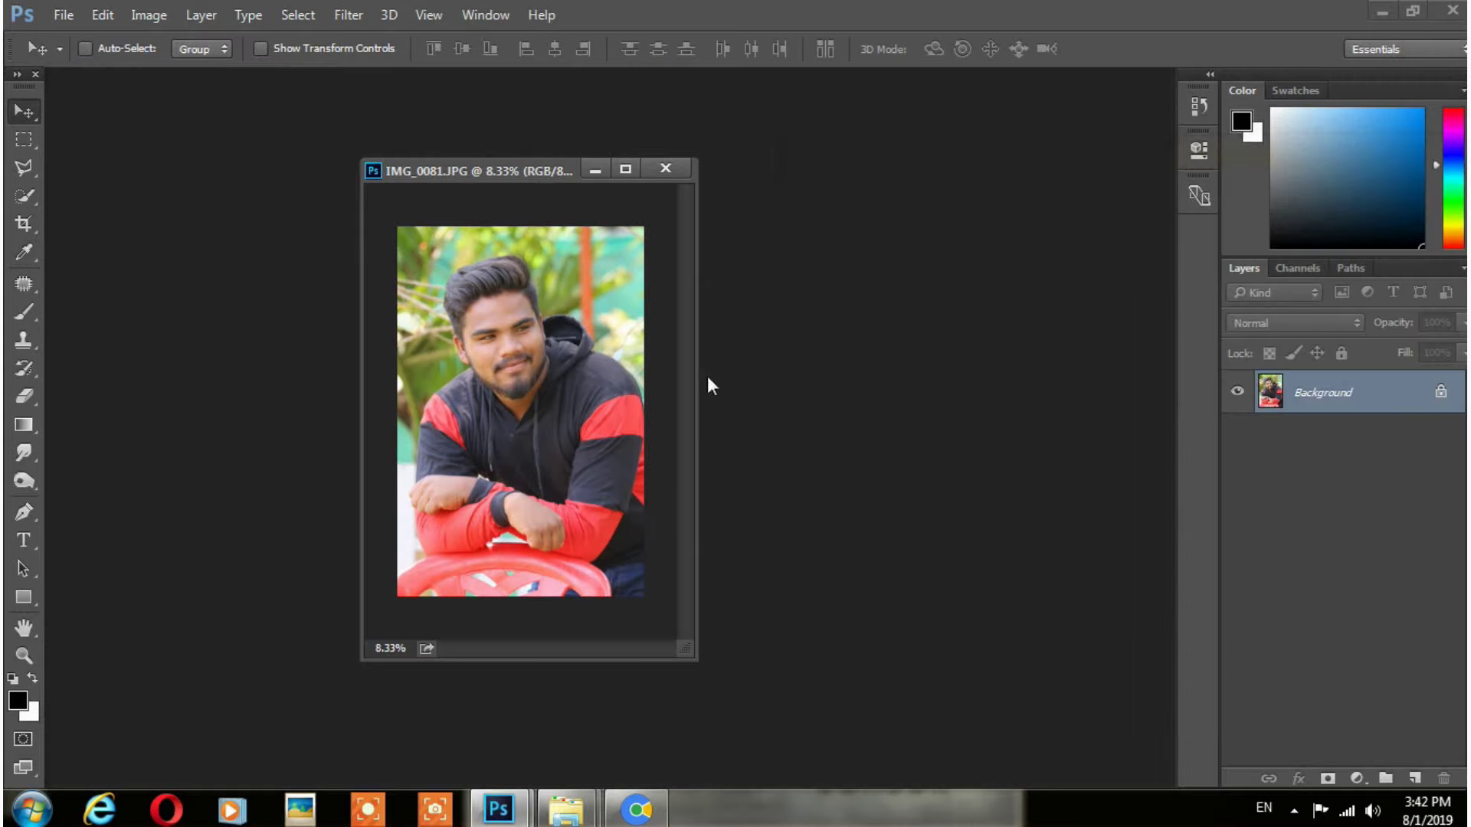
Apply Camera Raw Detail sharpening to the portrait with a raised Sharpening Amount.
click(351, 16)
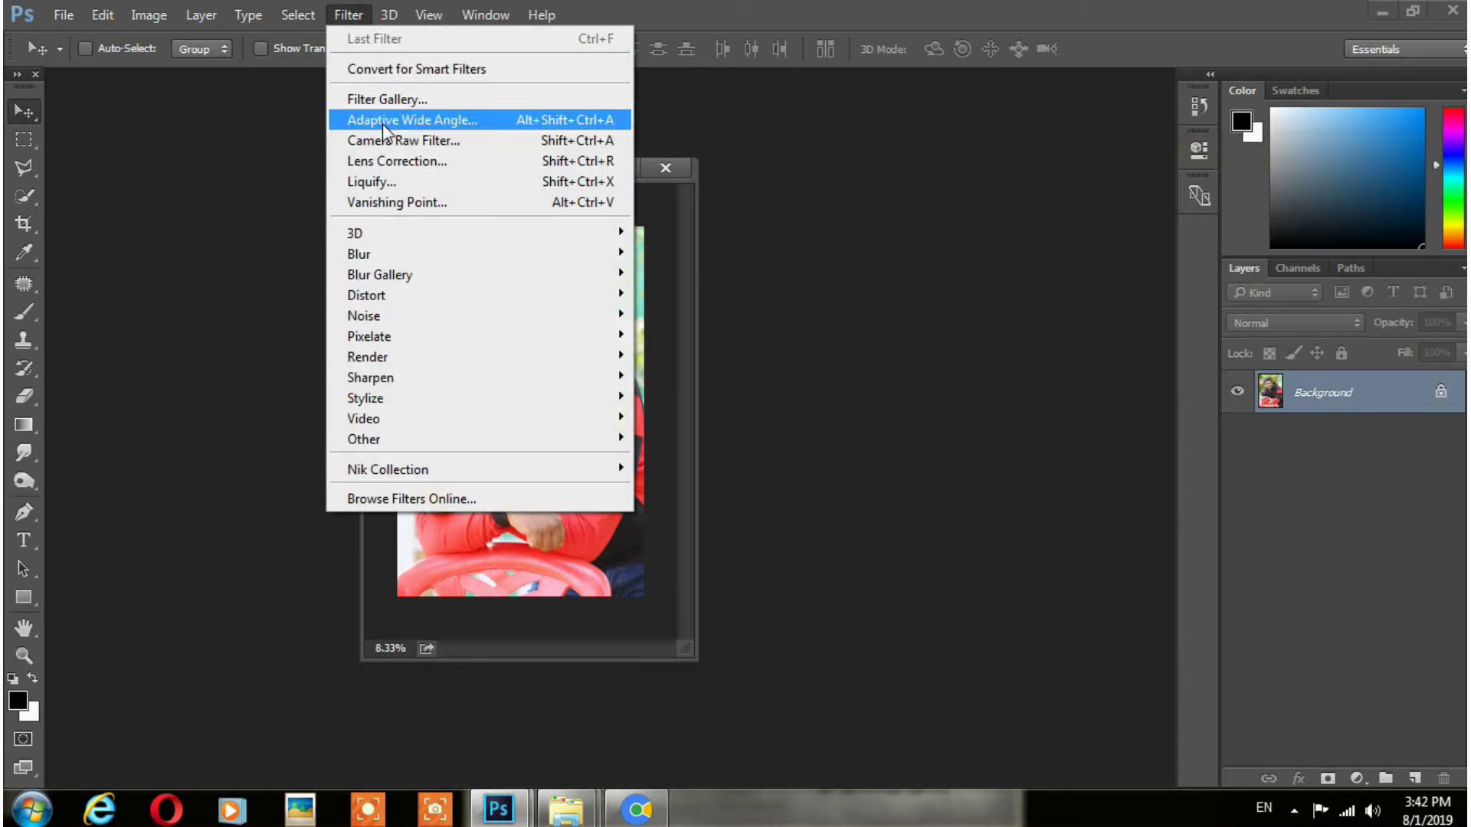
click(383, 141)
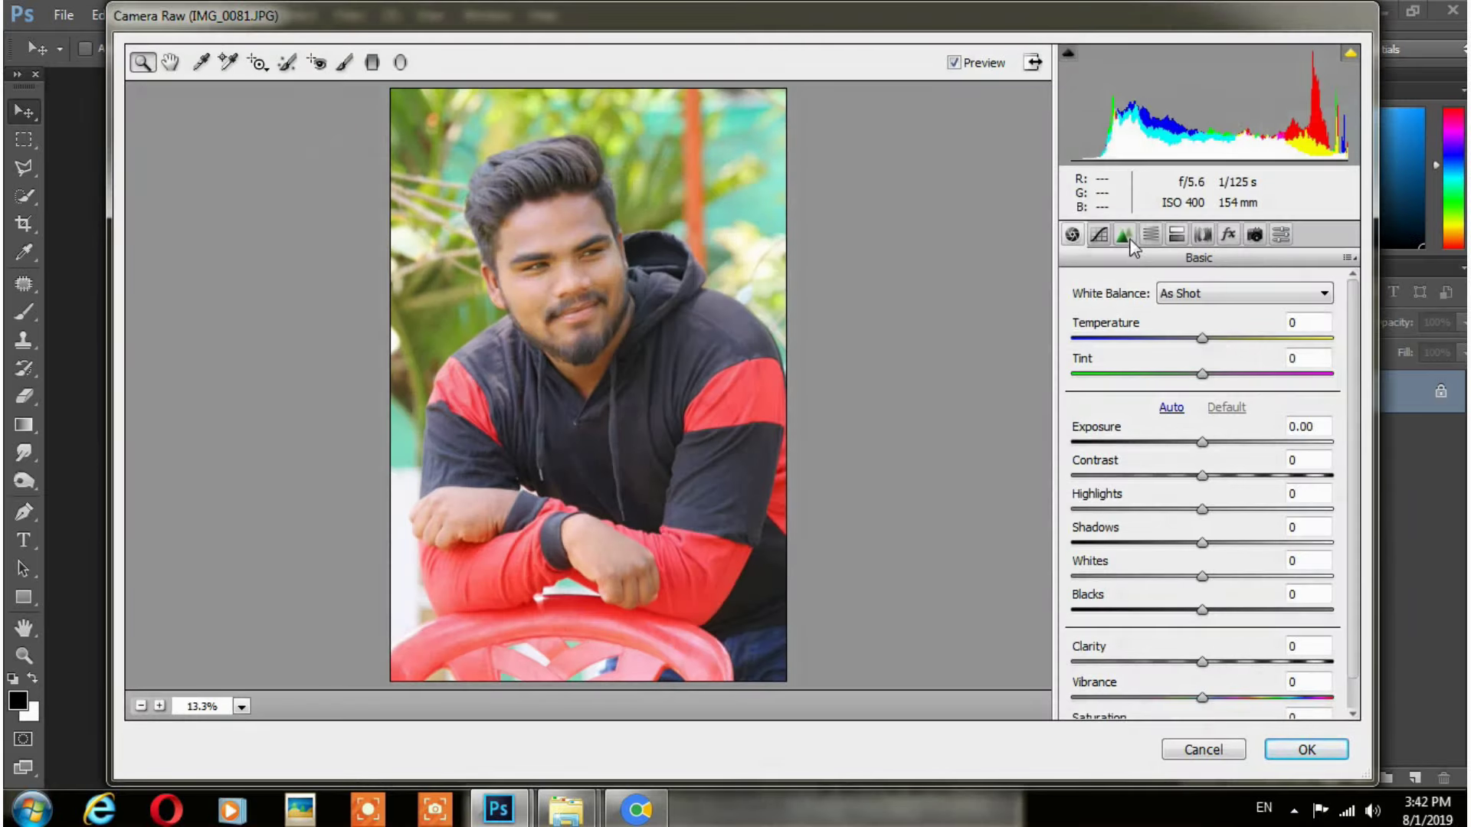
click(1124, 235)
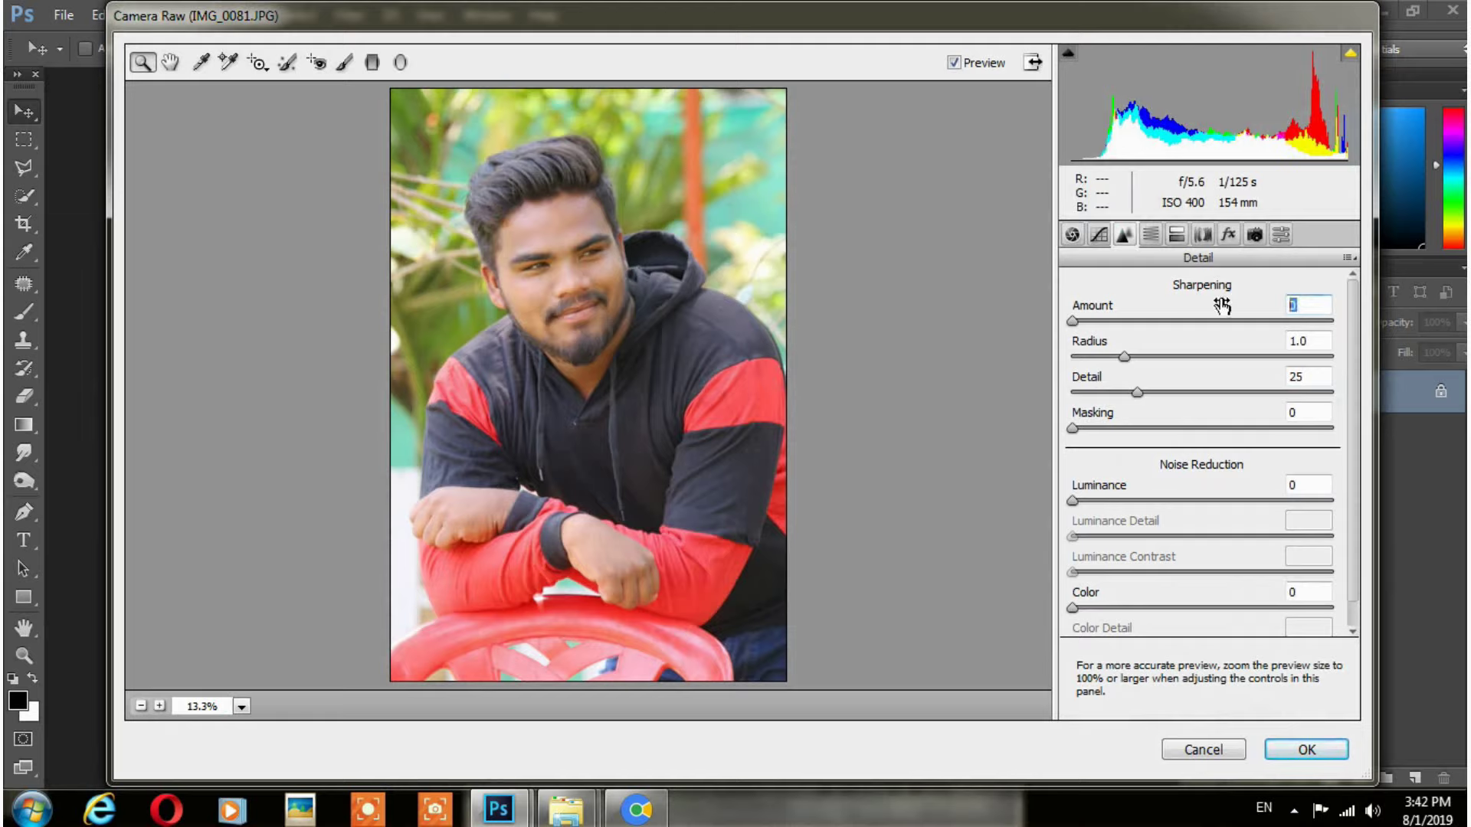
text(20)
key(Return)
click(1310, 749)
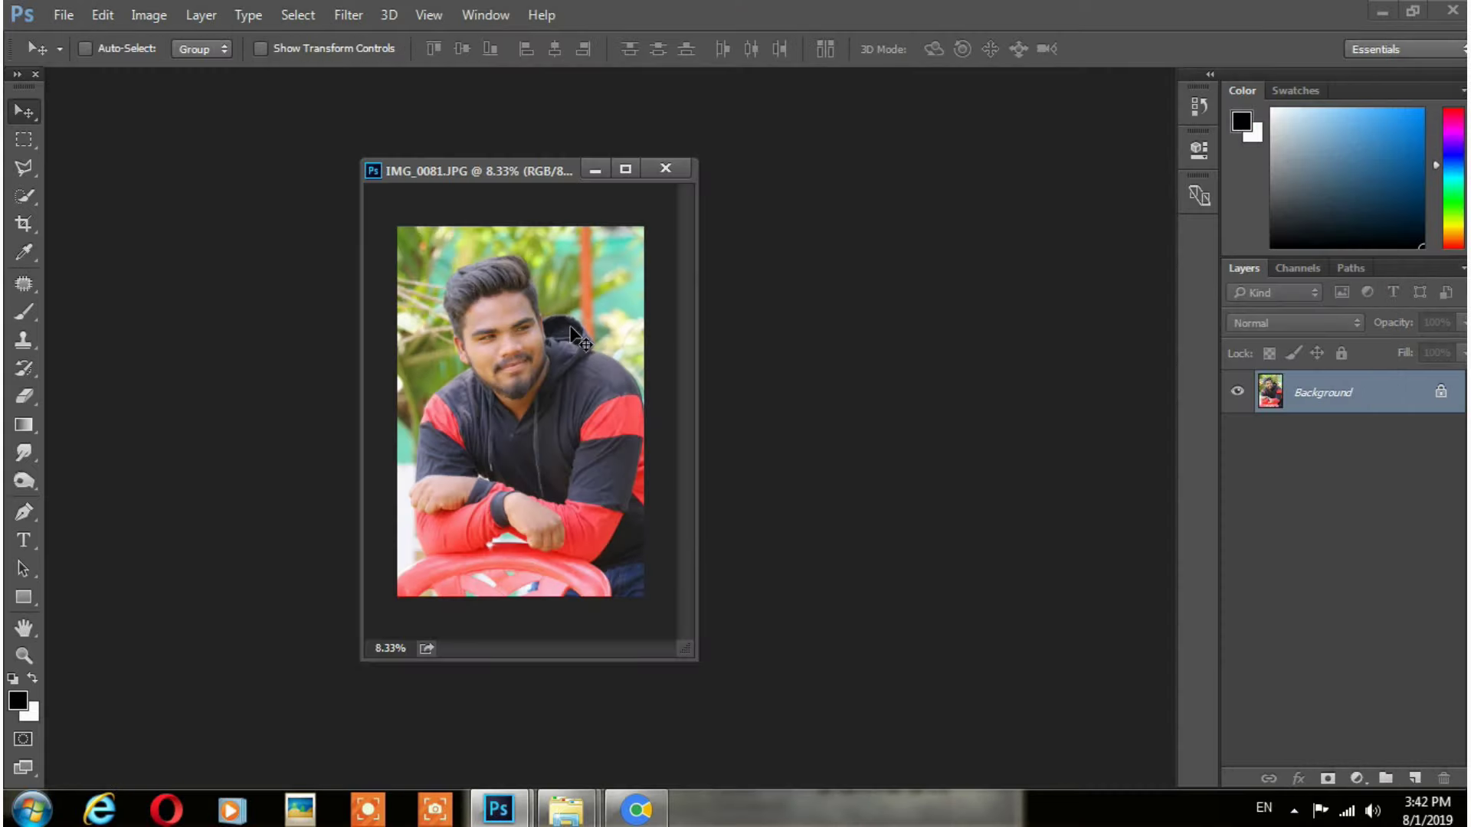
In Camera Raw, cool the Temperature slightly and shift Tint slightly toward green.
click(349, 14)
click(399, 140)
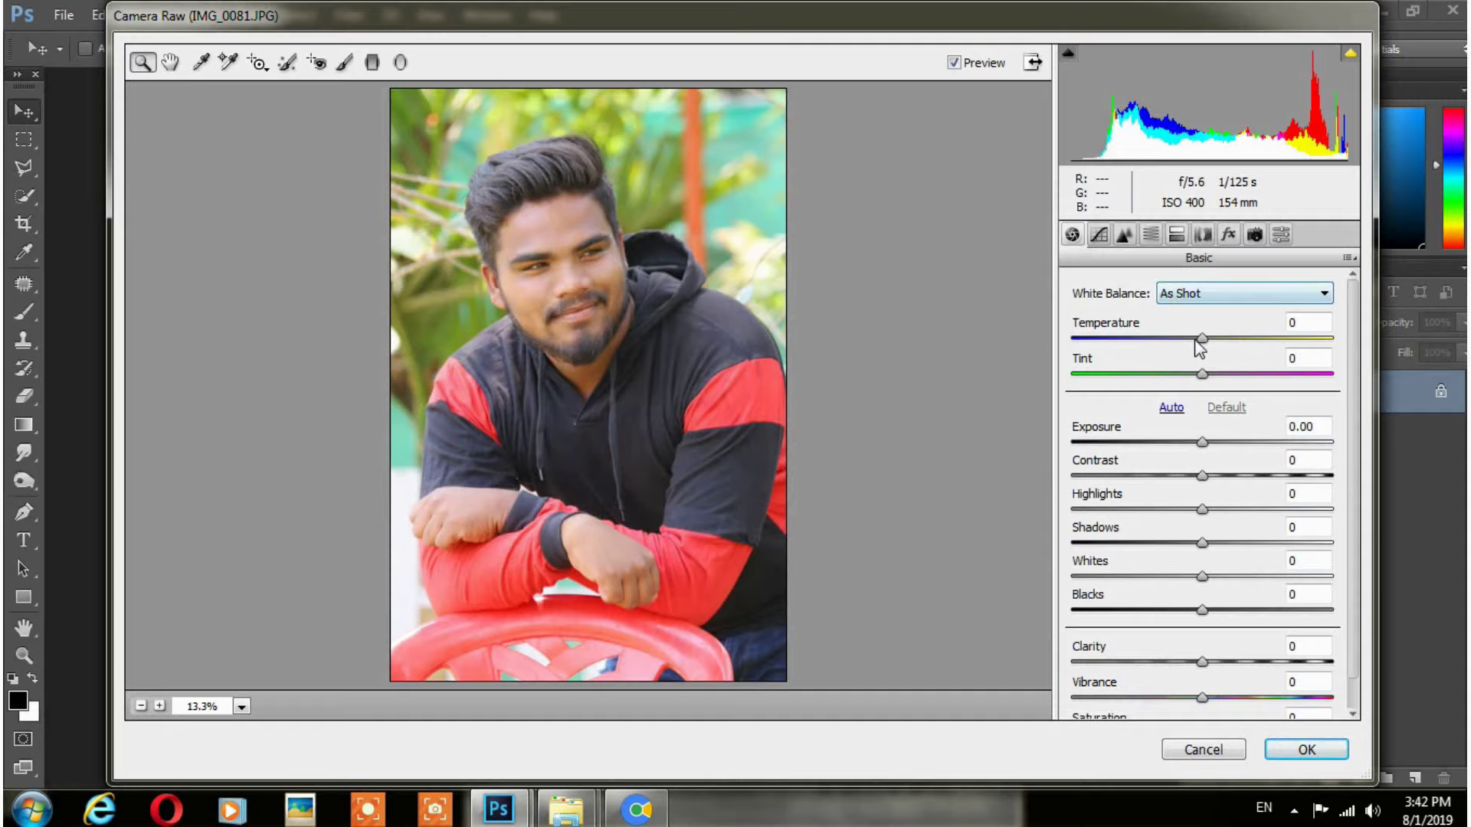
drag(1203, 342, 1205, 342)
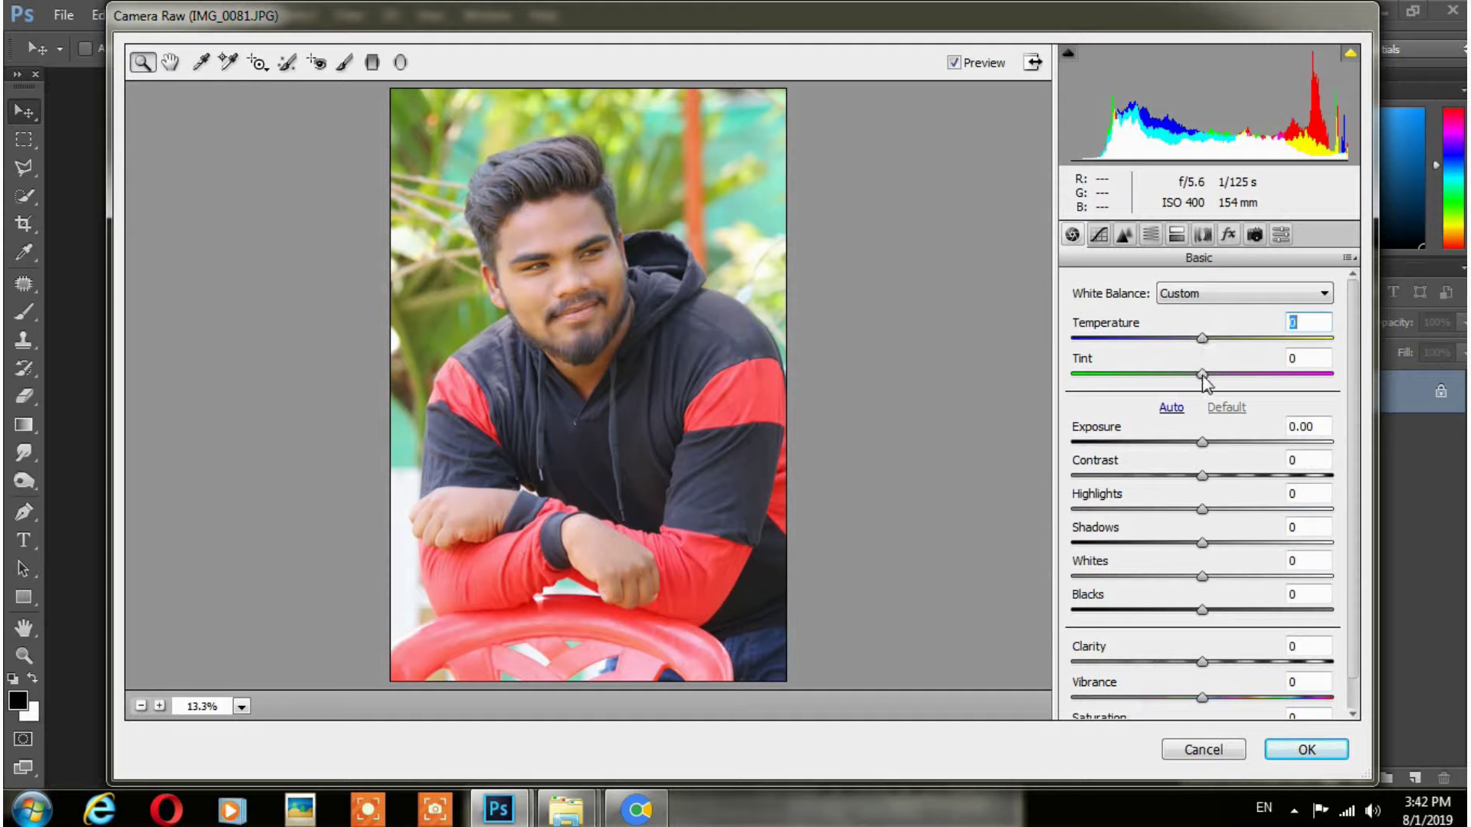
drag(1203, 376, 1192, 376)
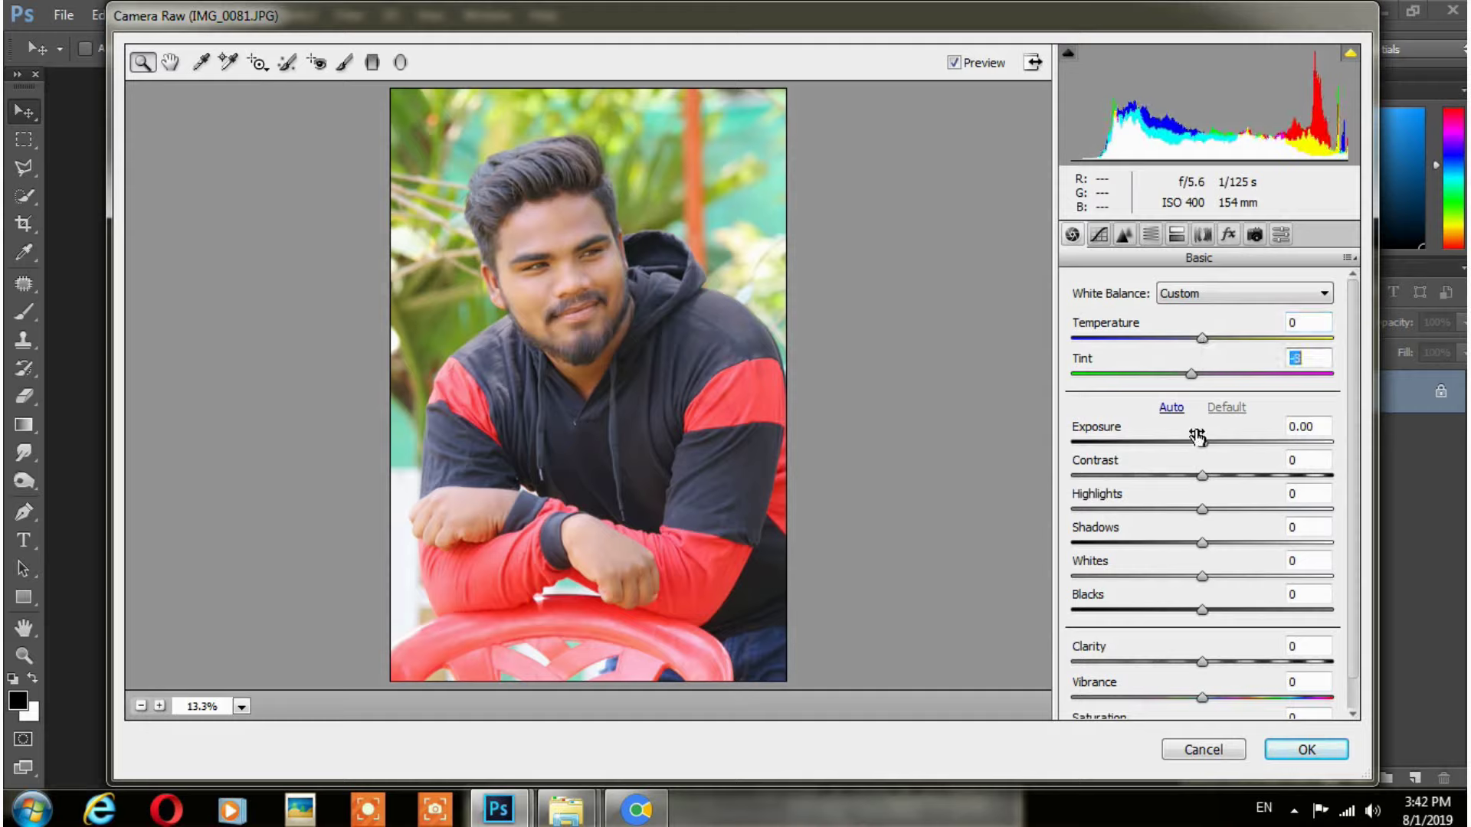
Set Reds, Yellows, Greens, Aquas and Blues saturation to +50 and apply the filter.
click(1147, 236)
click(1138, 317)
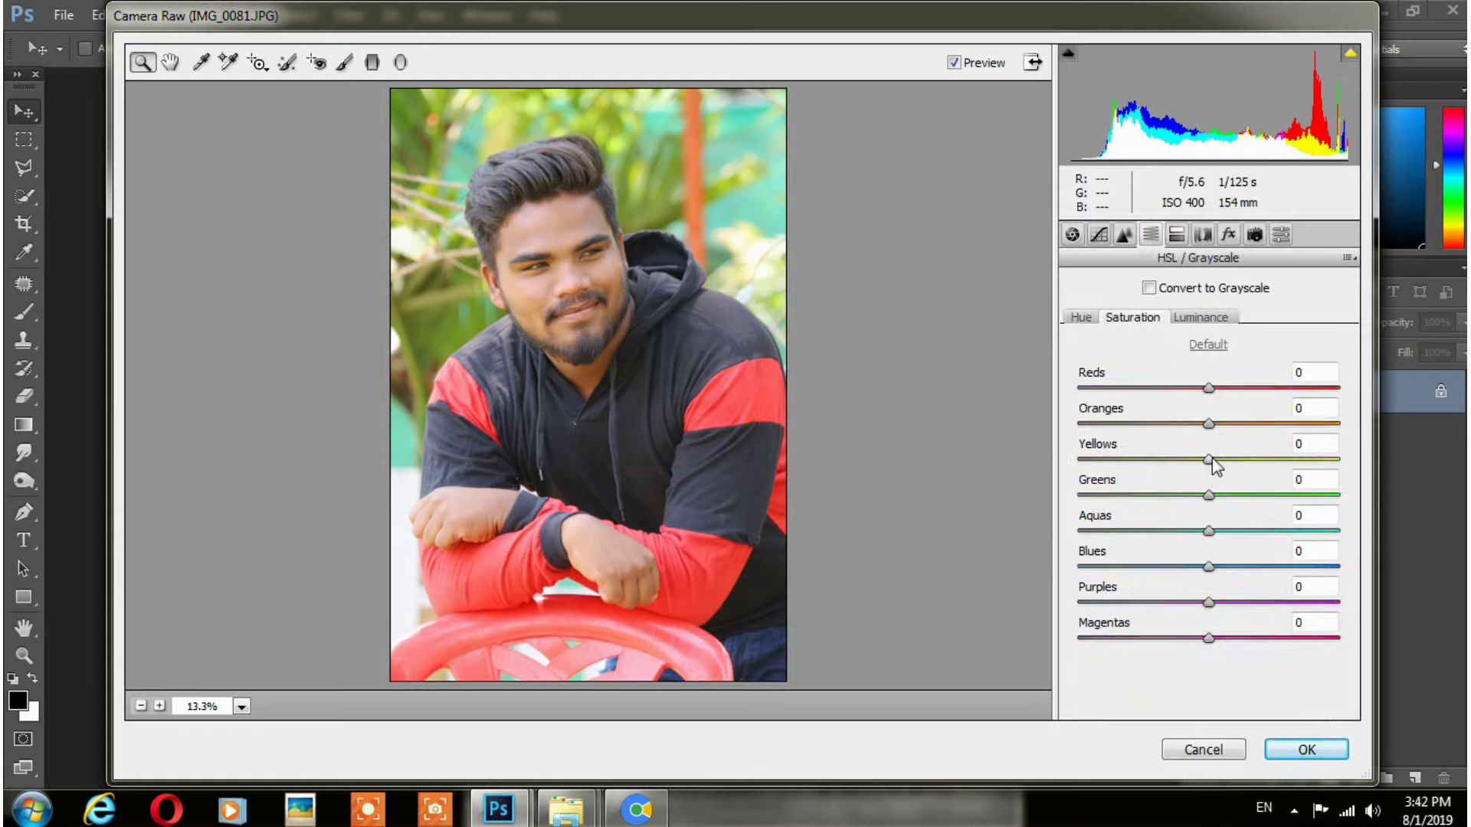
text(50)
key(Tab)
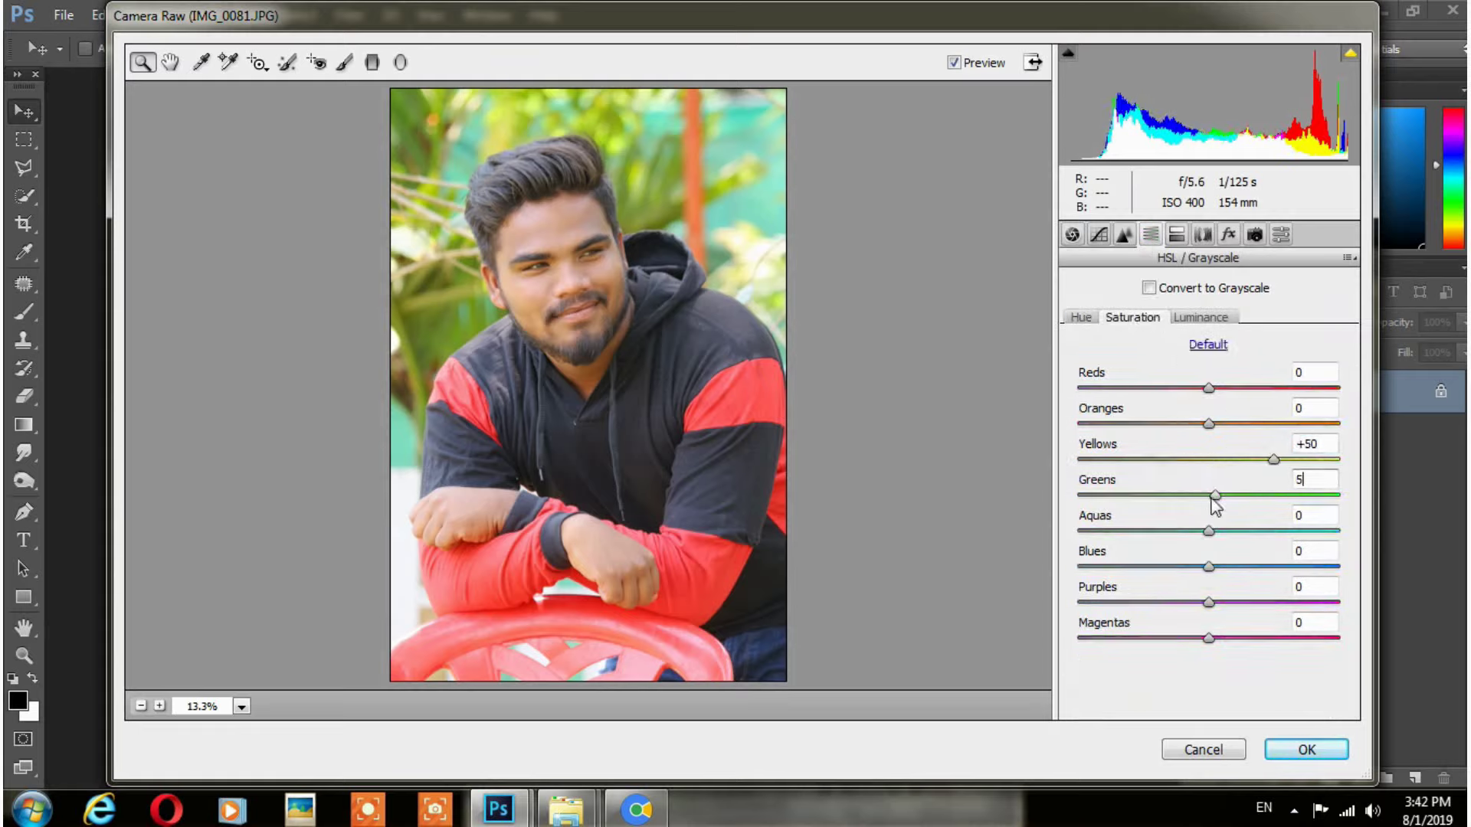
text(50)
key(Tab)
text(50)
key(Tab)
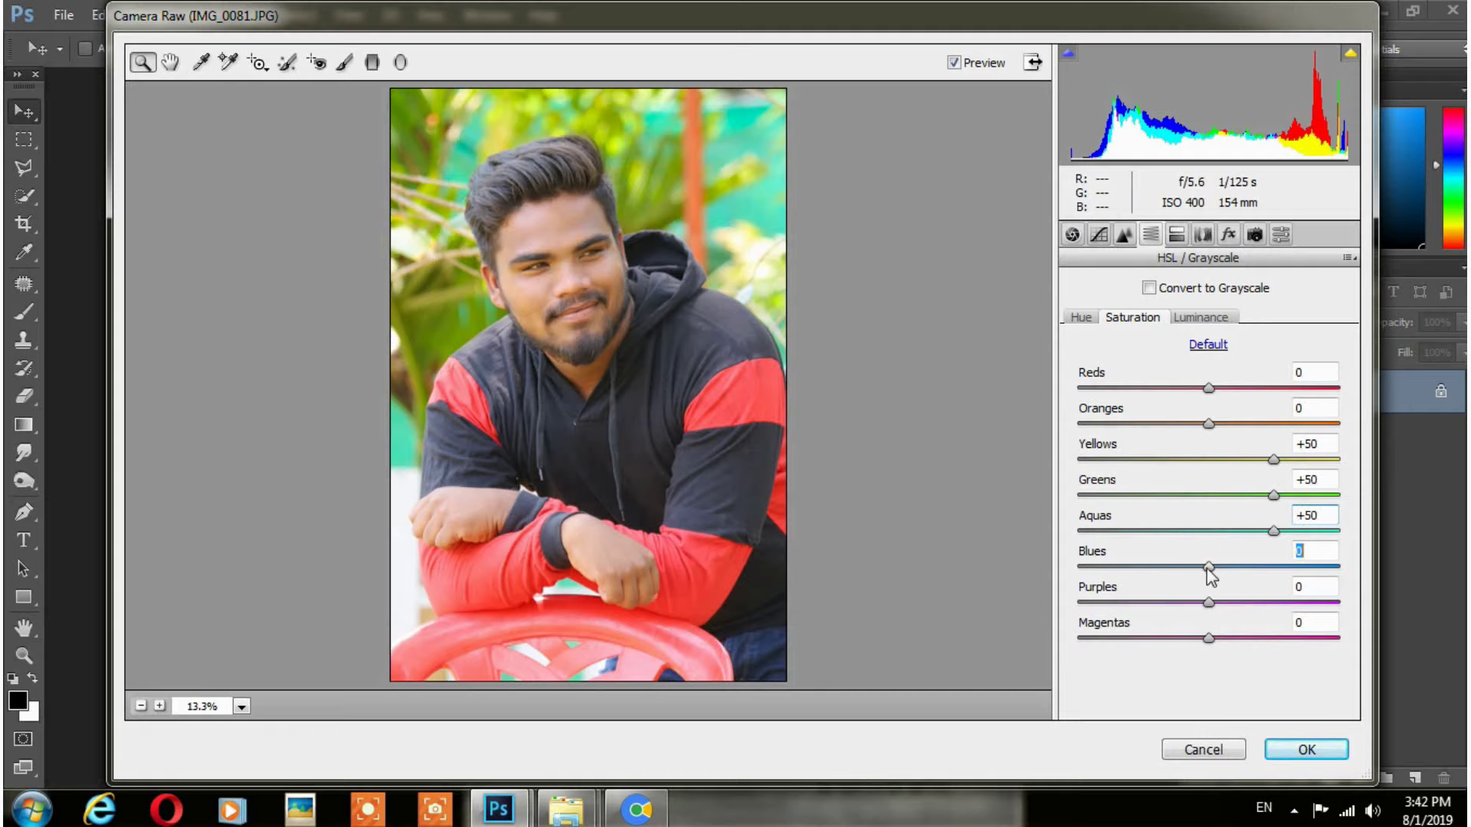
text(50)
click(1209, 387)
text(50)
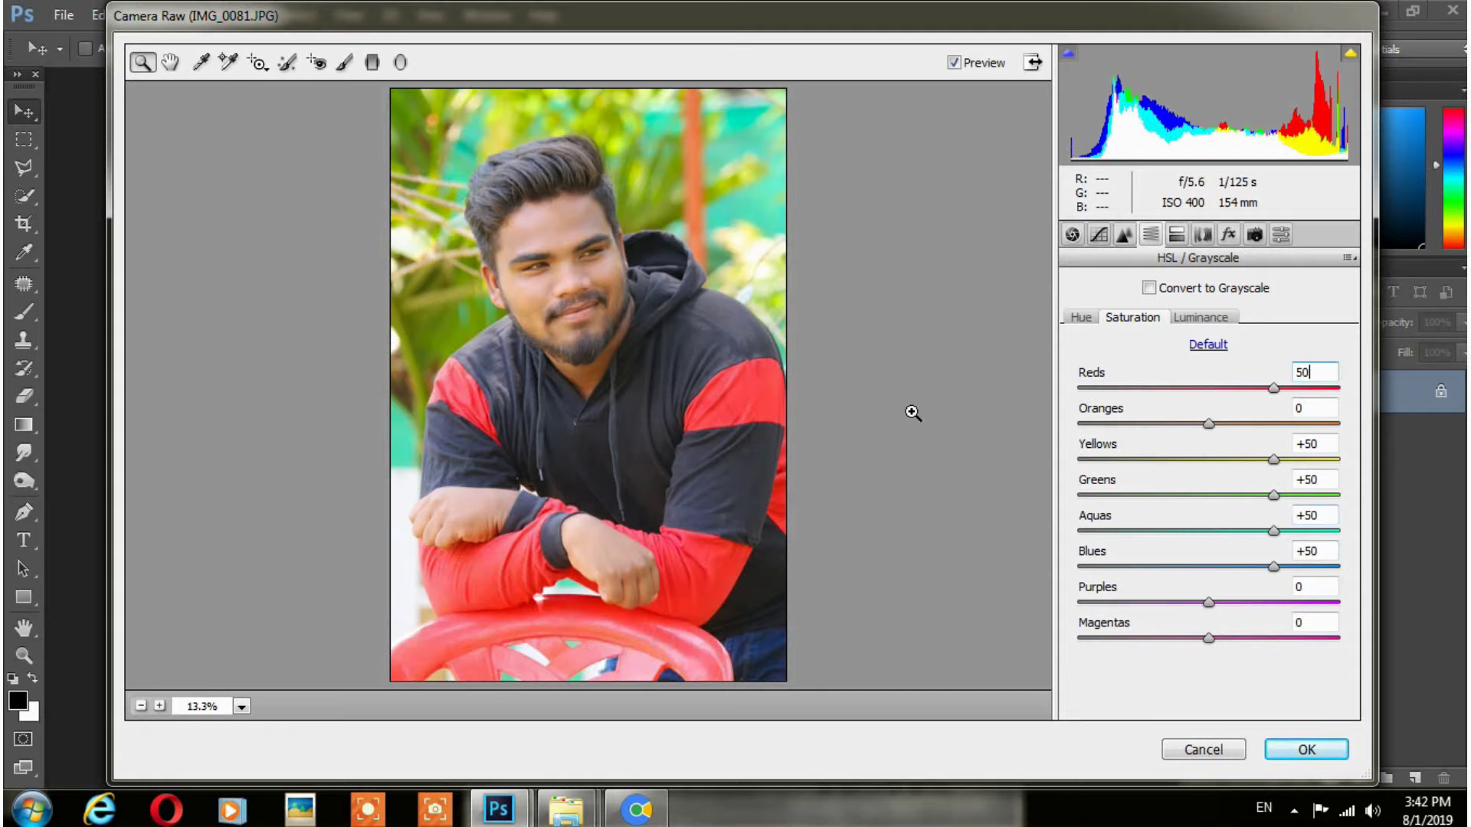
click(1287, 749)
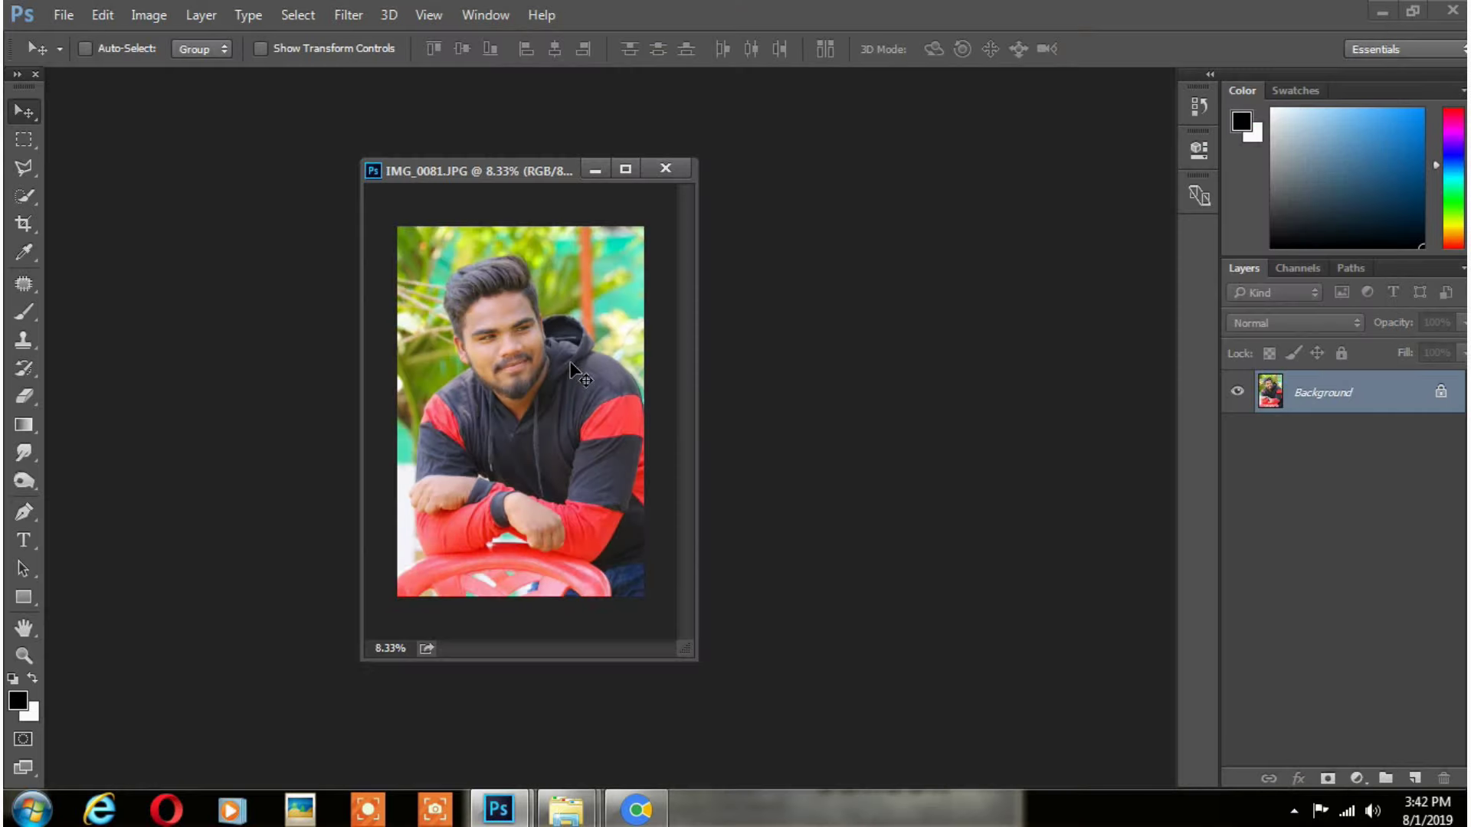
click(356, 16)
click(387, 139)
drag(527, 170, 512, 151)
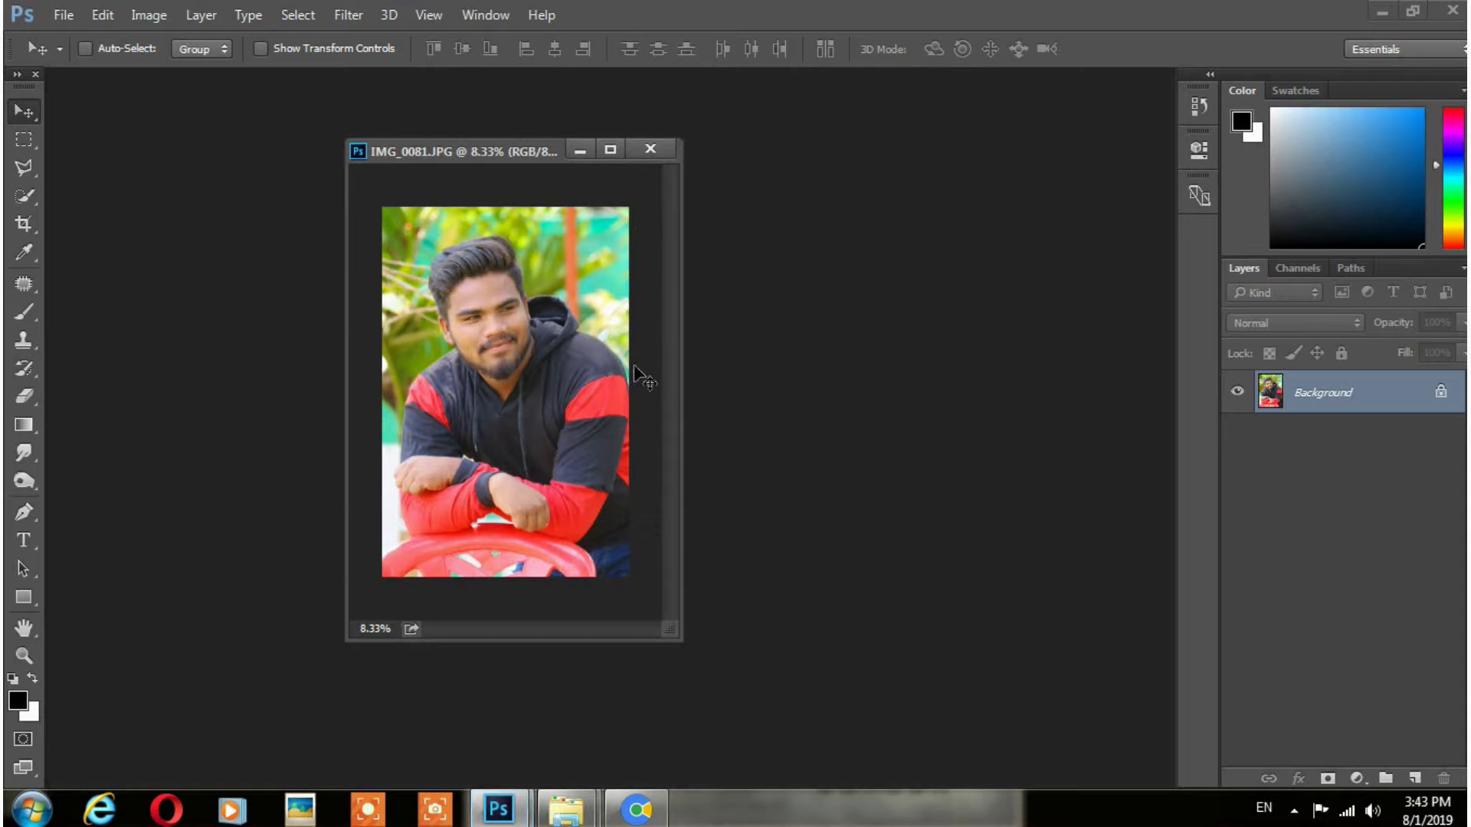
drag(510, 150, 467, 136)
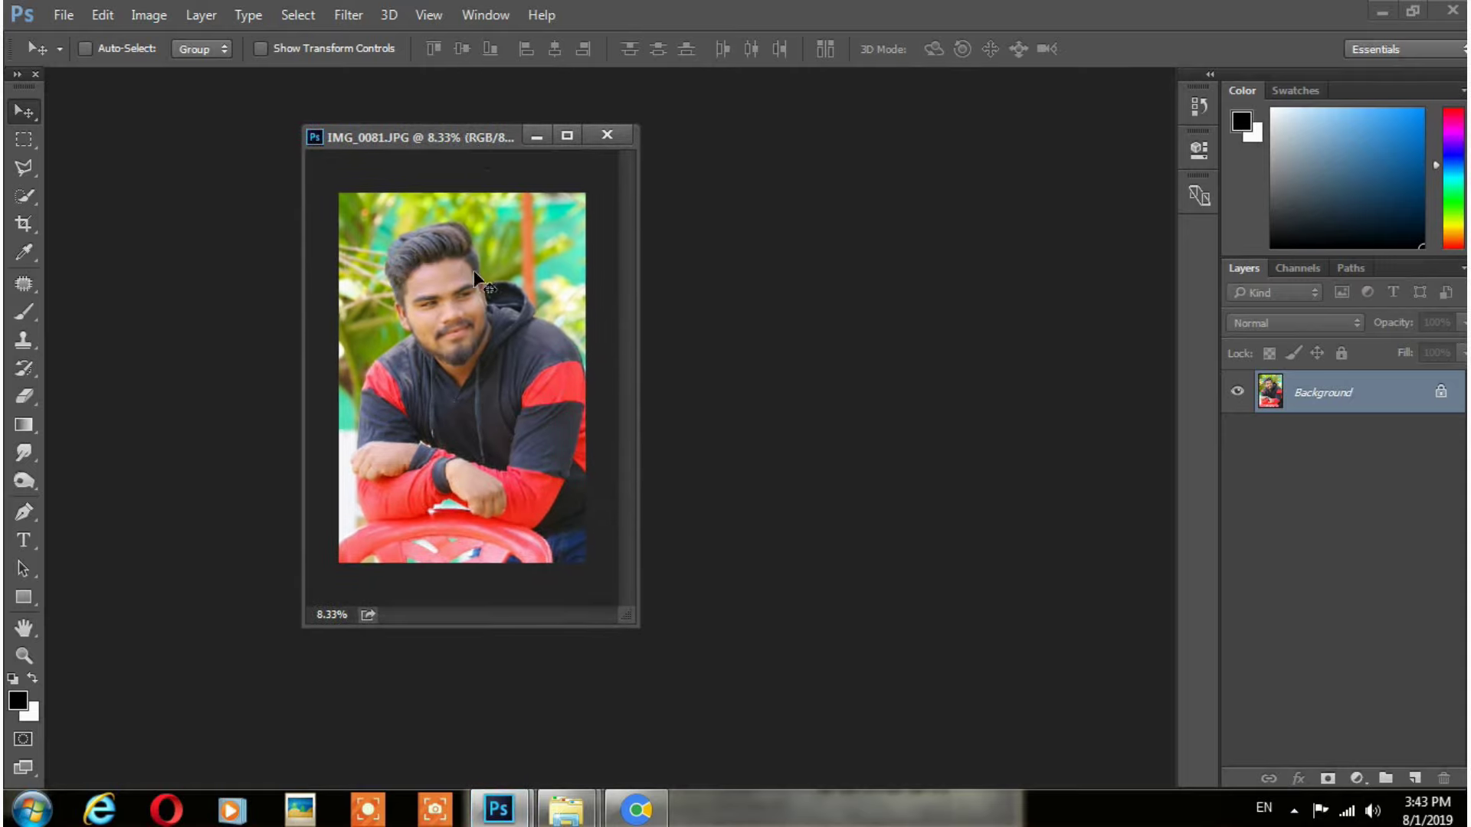
key(z)
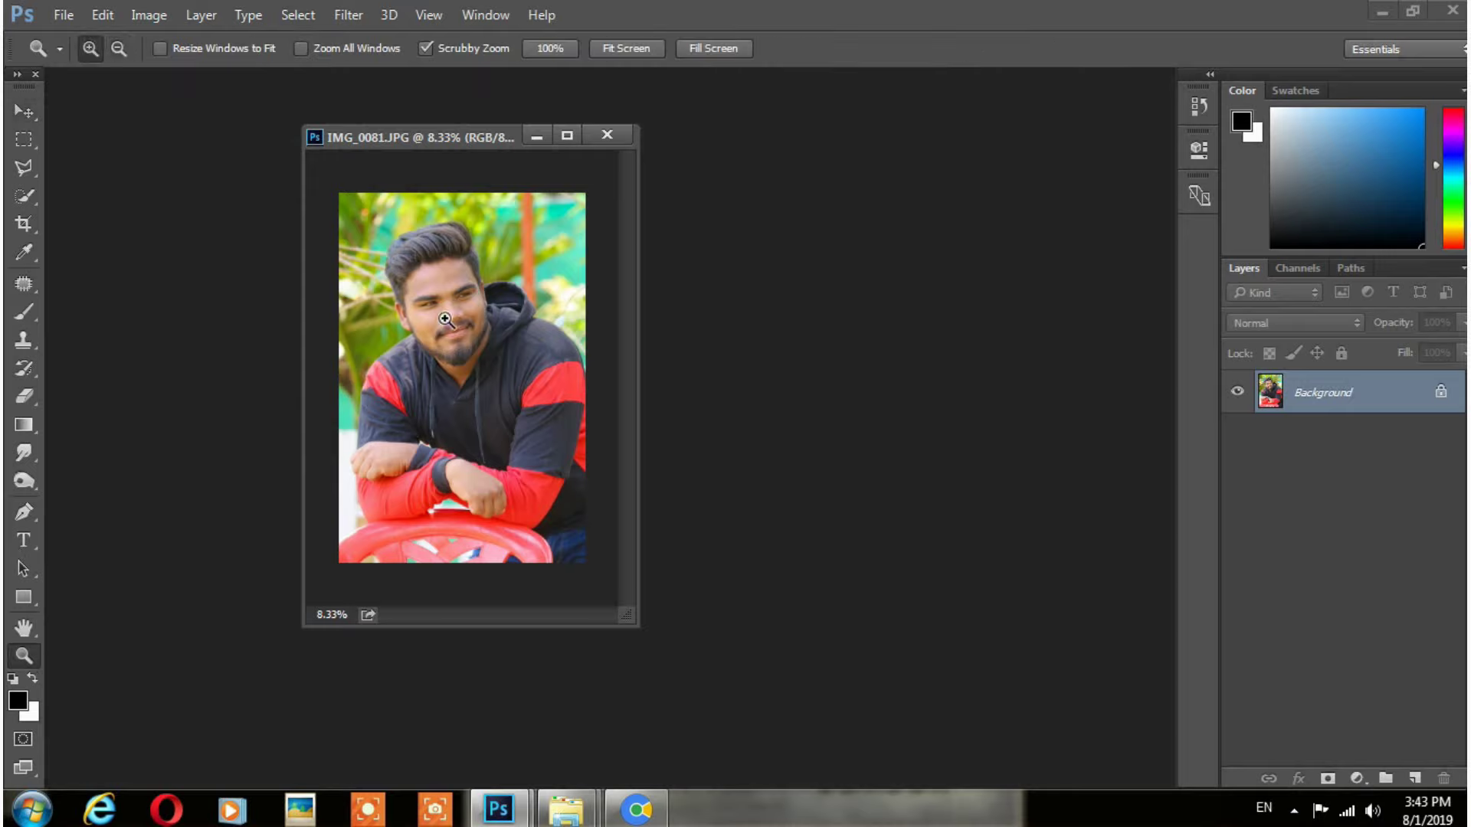
click(442, 314)
alt+click(474, 360)
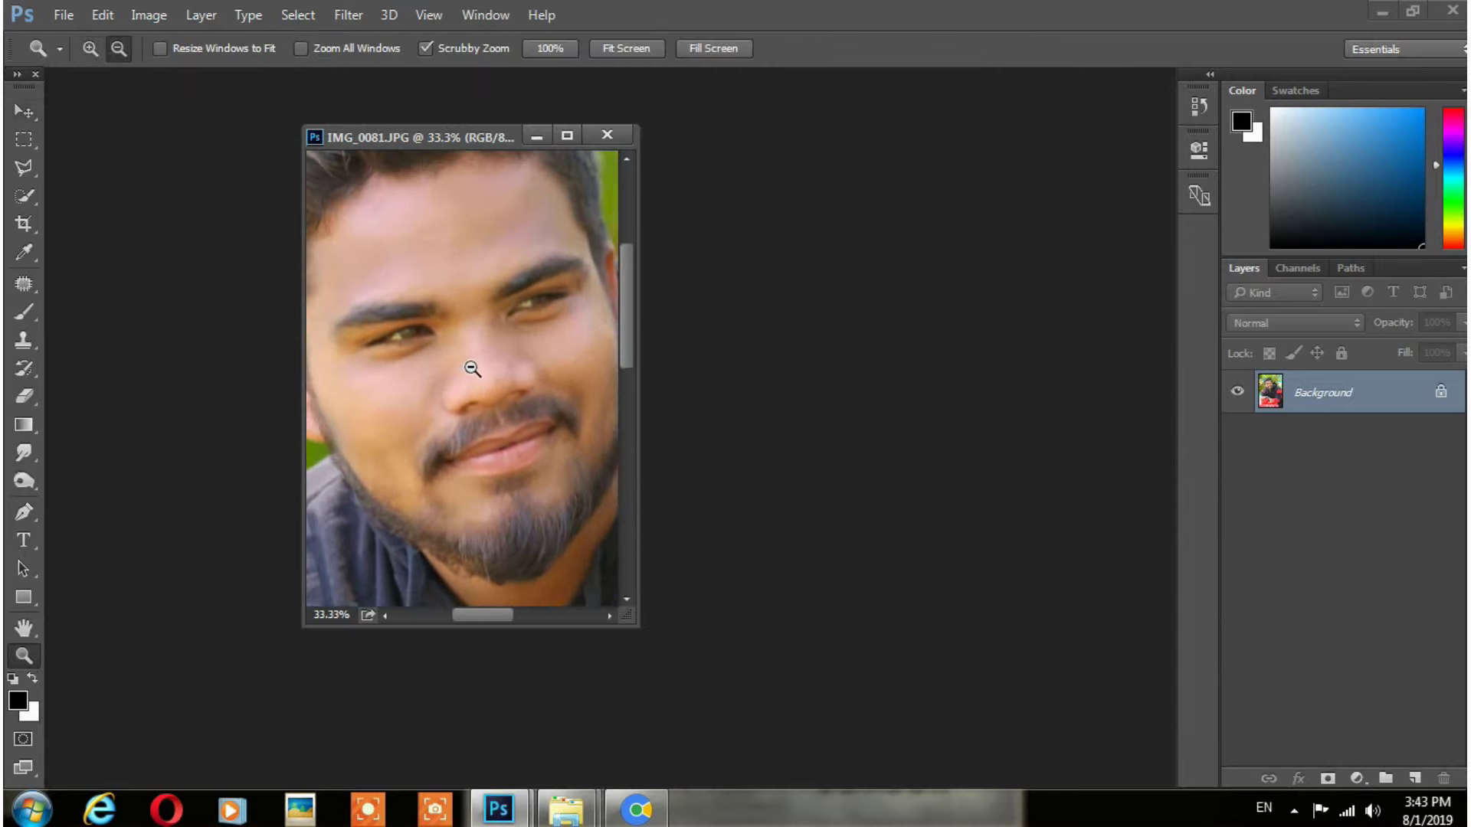
alt+click(472, 369)
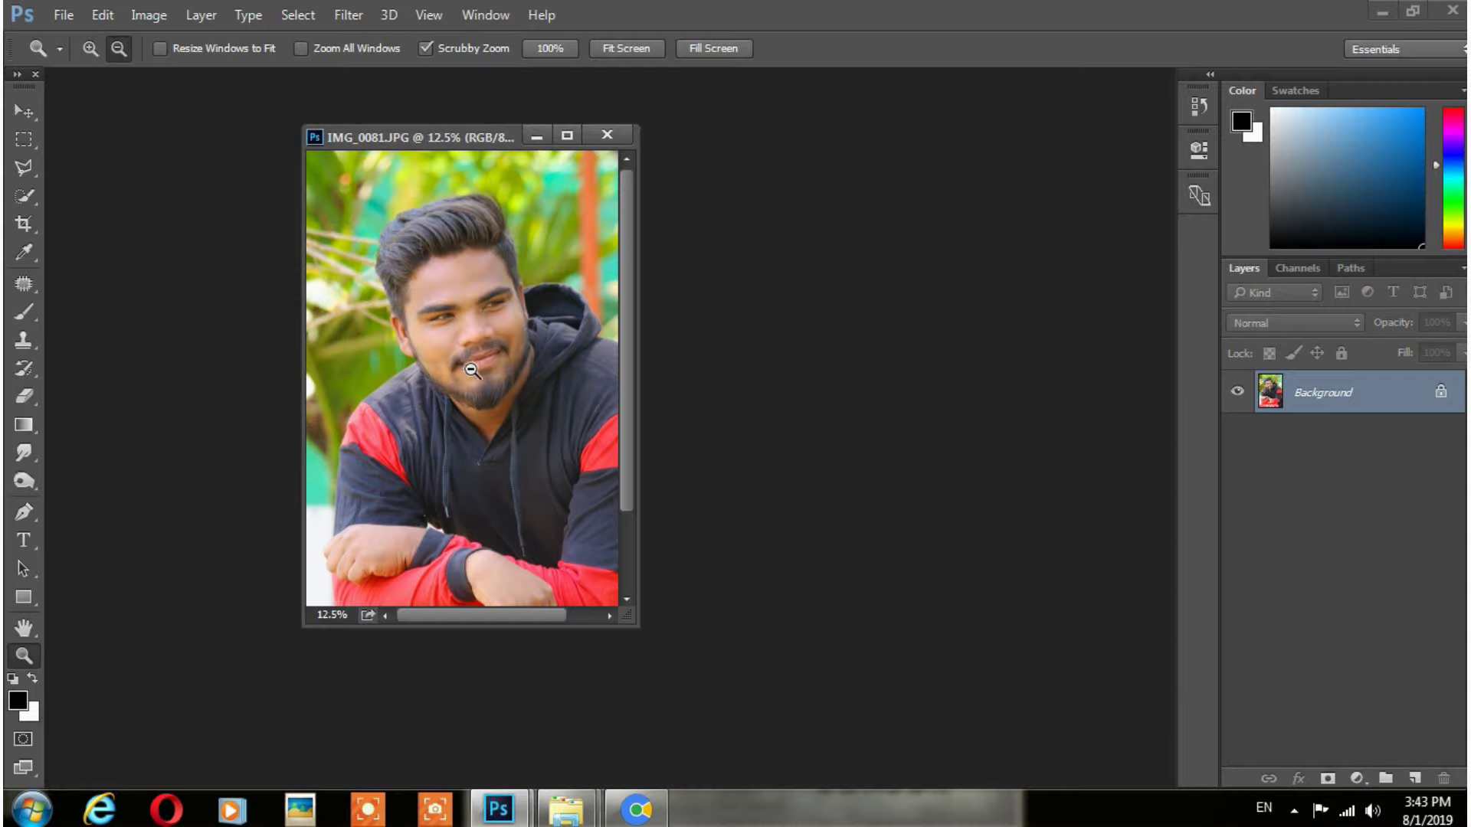